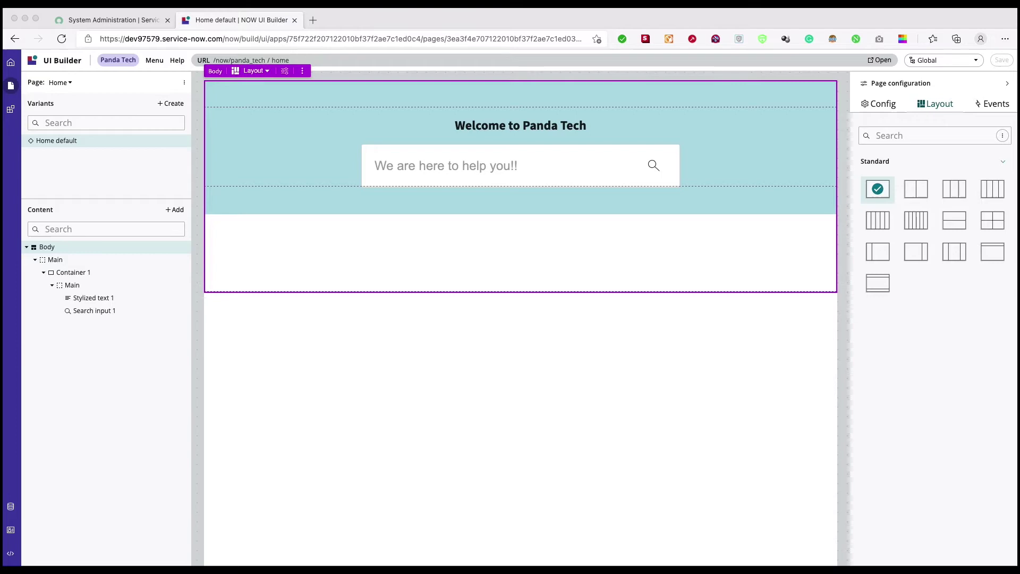
Go to the Experiences list and copy the prepared menu JSON from TextEdit
click(130, 20)
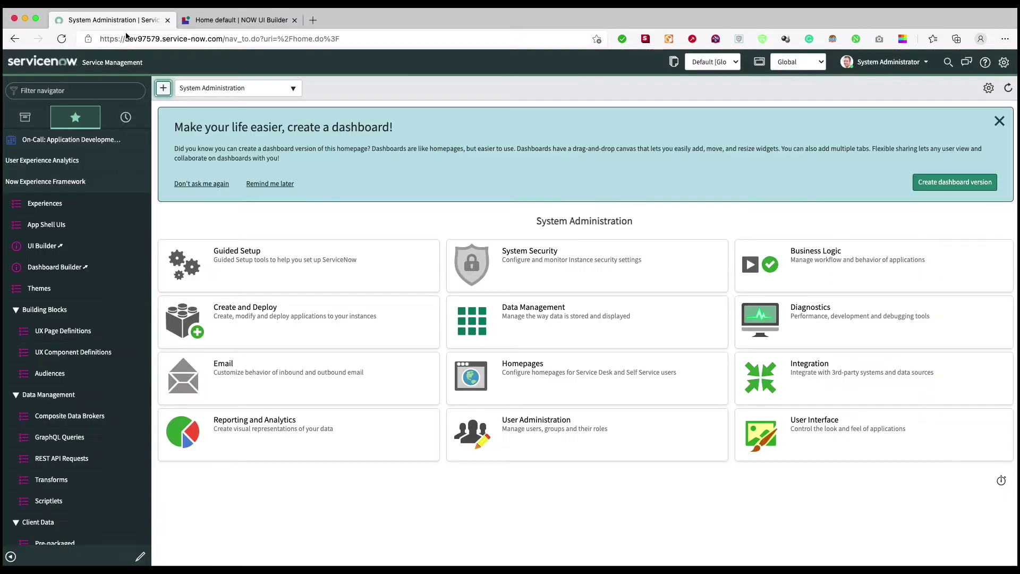
click(48, 209)
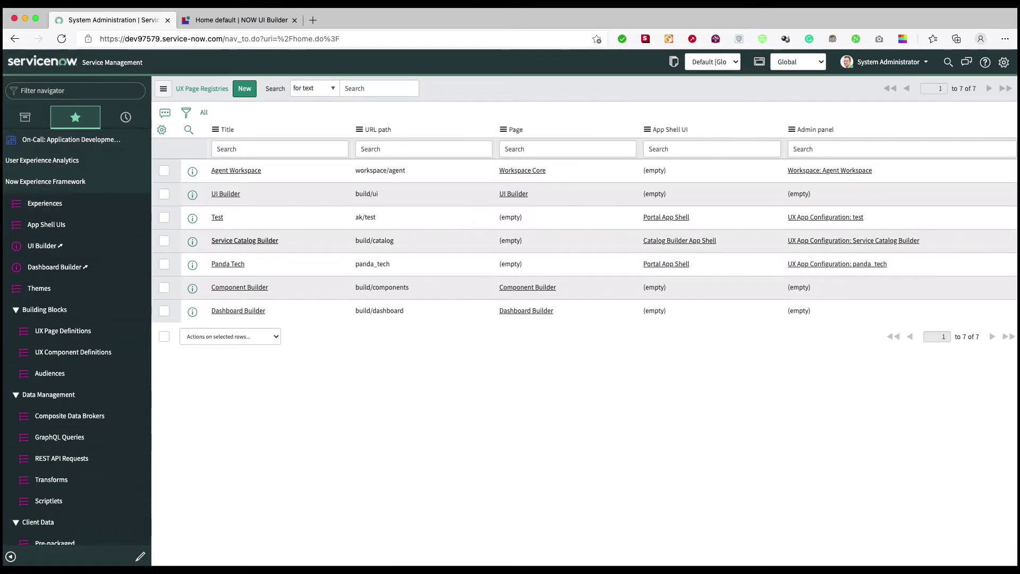
key(super+Tab)
key(super+a)
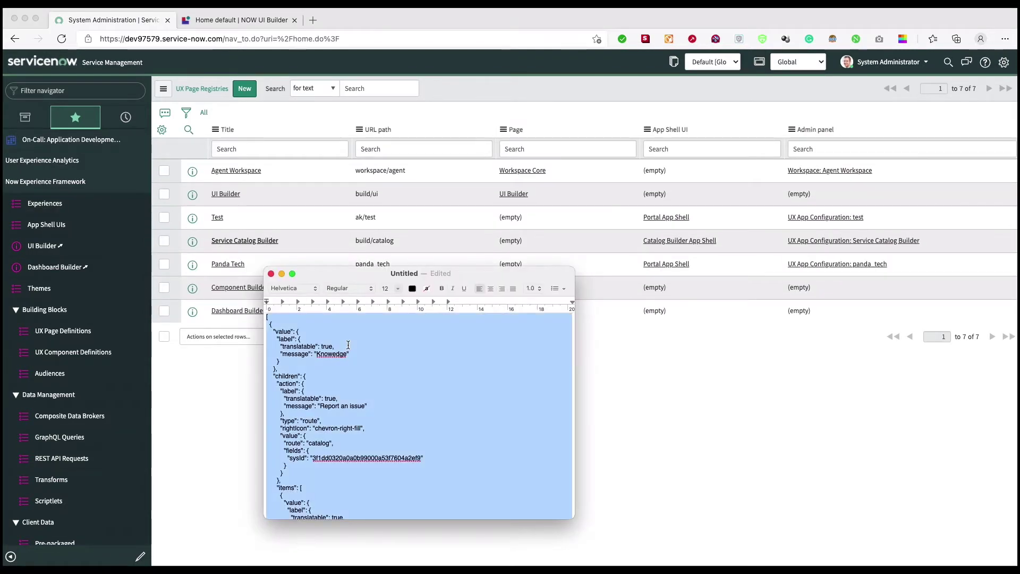
key(super+Tab)
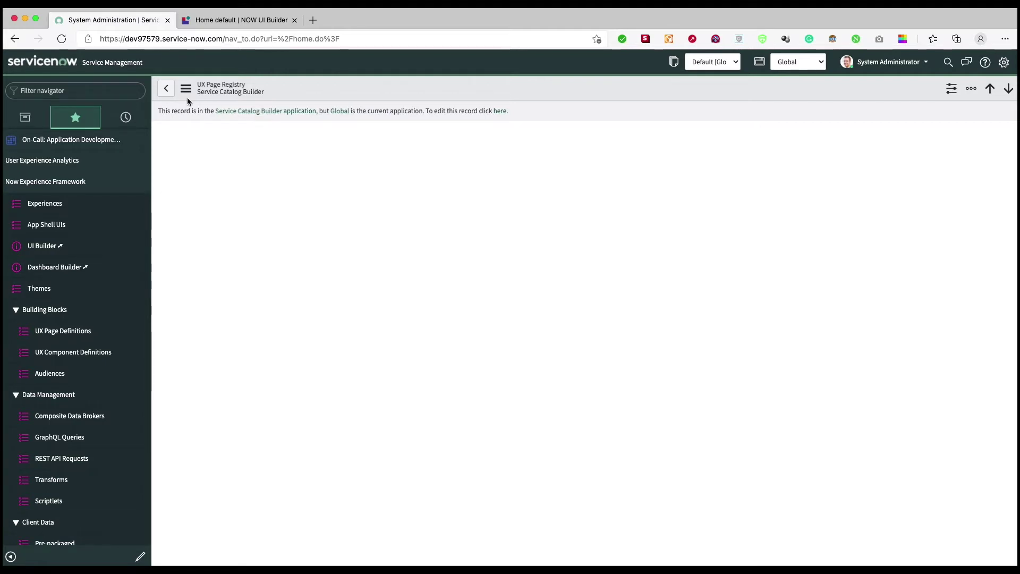
Open the Panda Tech UX Page Registry record from the experiences list
click(51, 207)
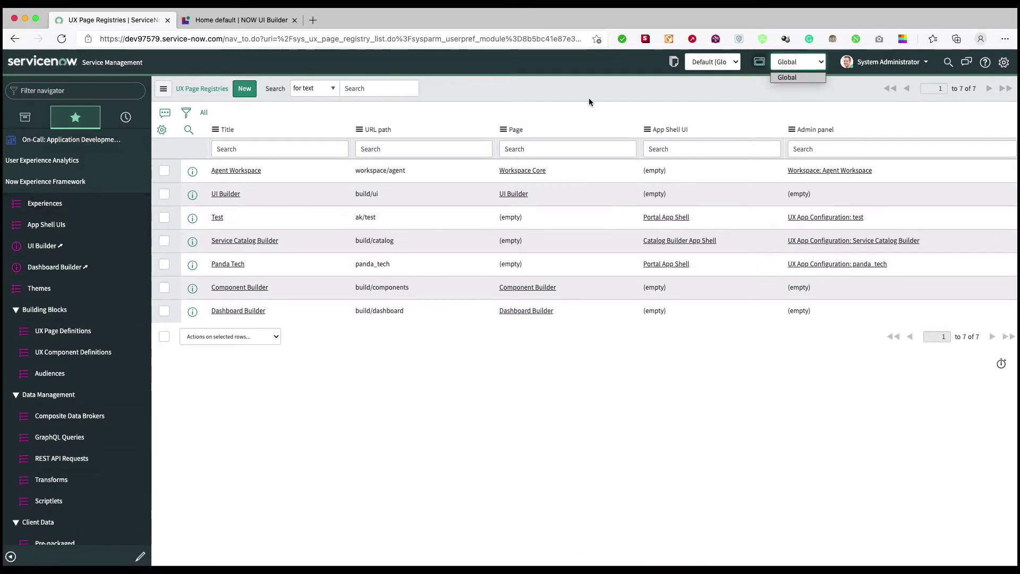
click(228, 264)
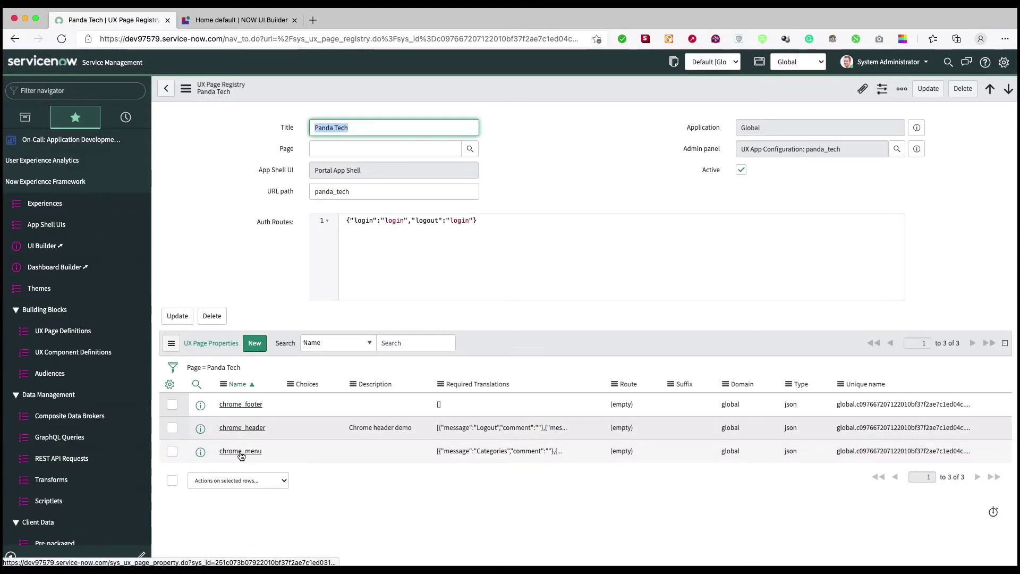
Replace the chrome_menu property's Value with the copied menu JSON and update the record
click(241, 451)
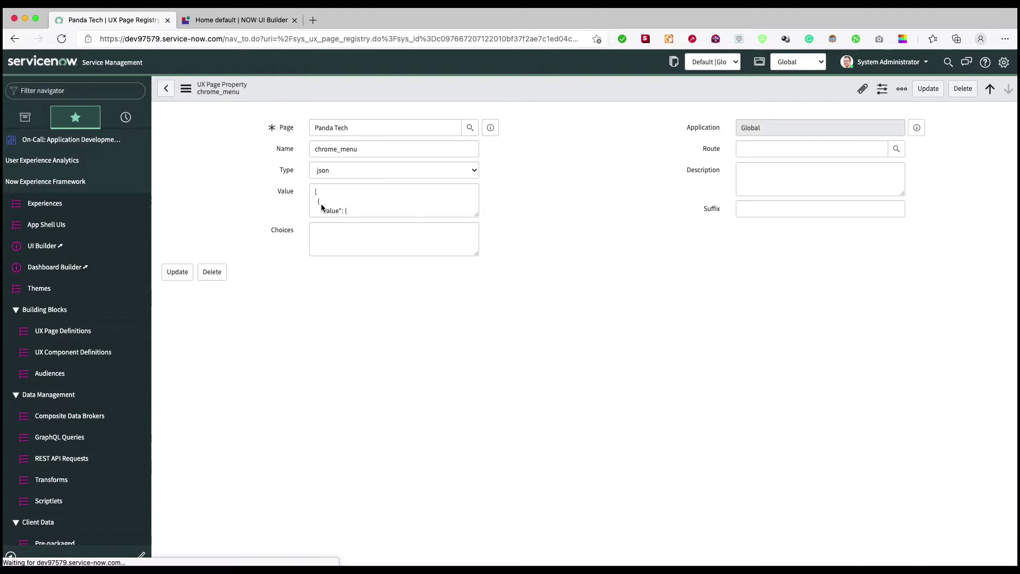
click(359, 232)
key(ctrl+a)
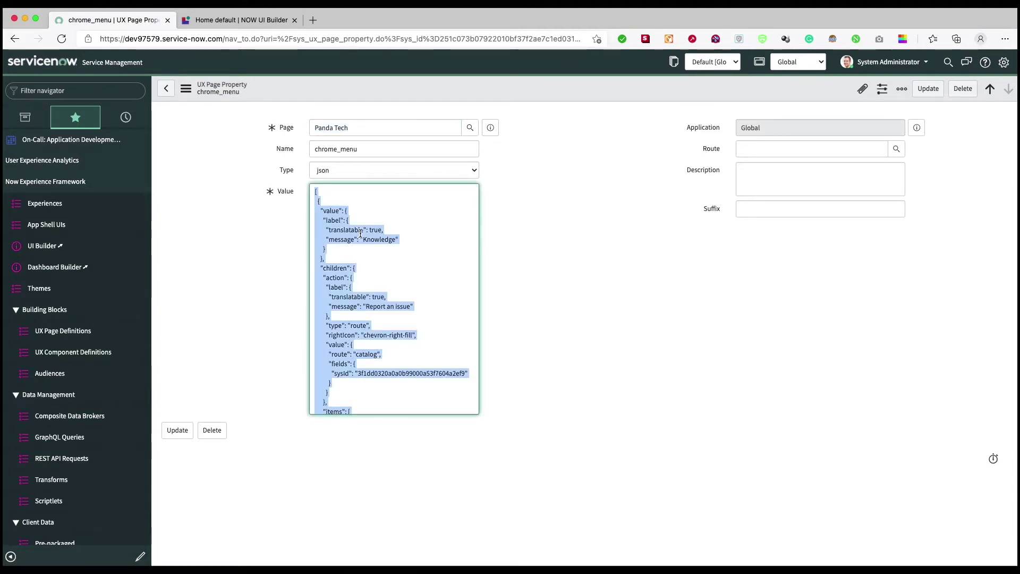
key(ctrl+v)
click(919, 94)
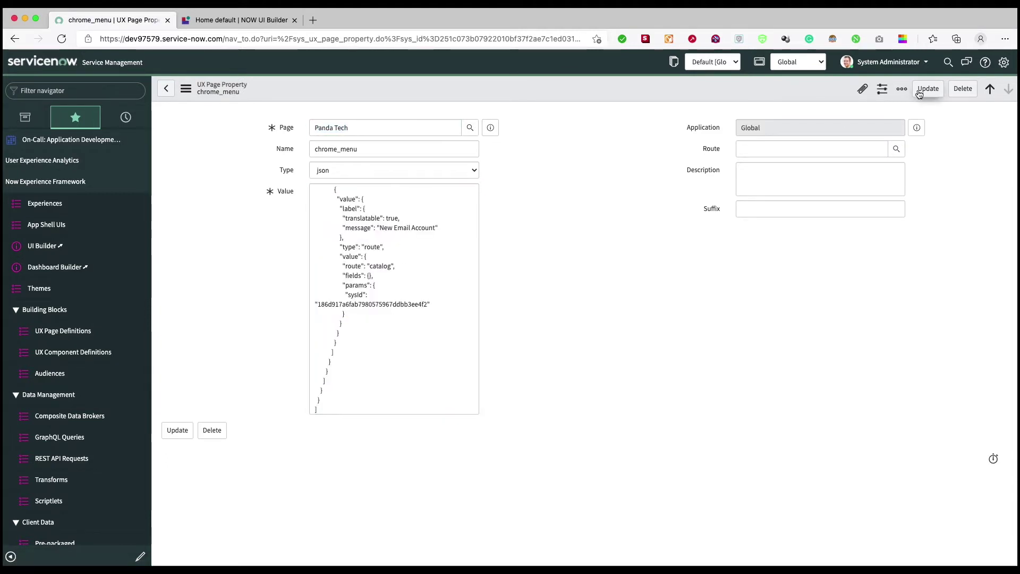
Launch the live Panda Tech portal and expand the Request menu showing External Monitor and New Email Account
click(281, 22)
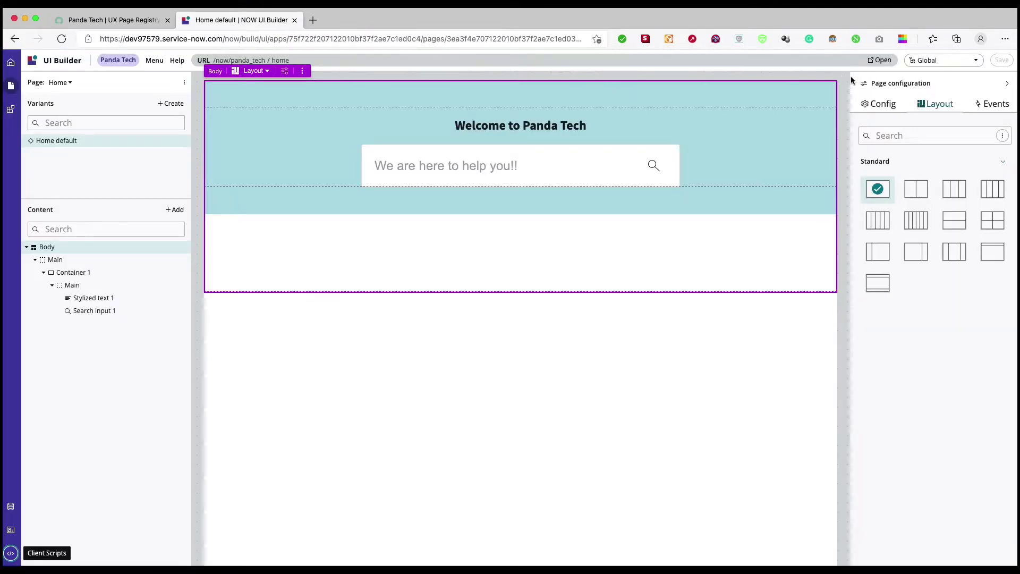
click(881, 60)
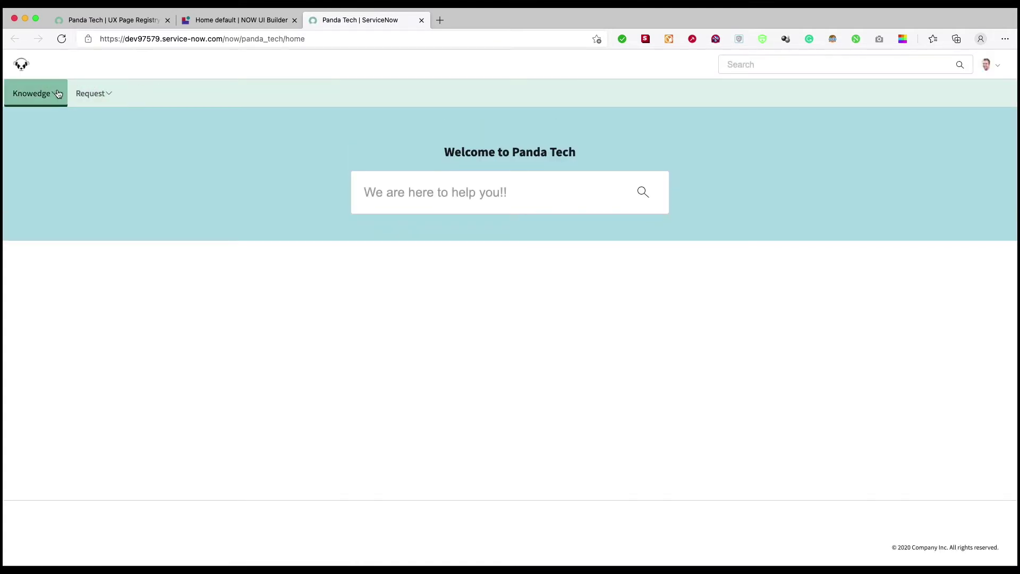
click(96, 94)
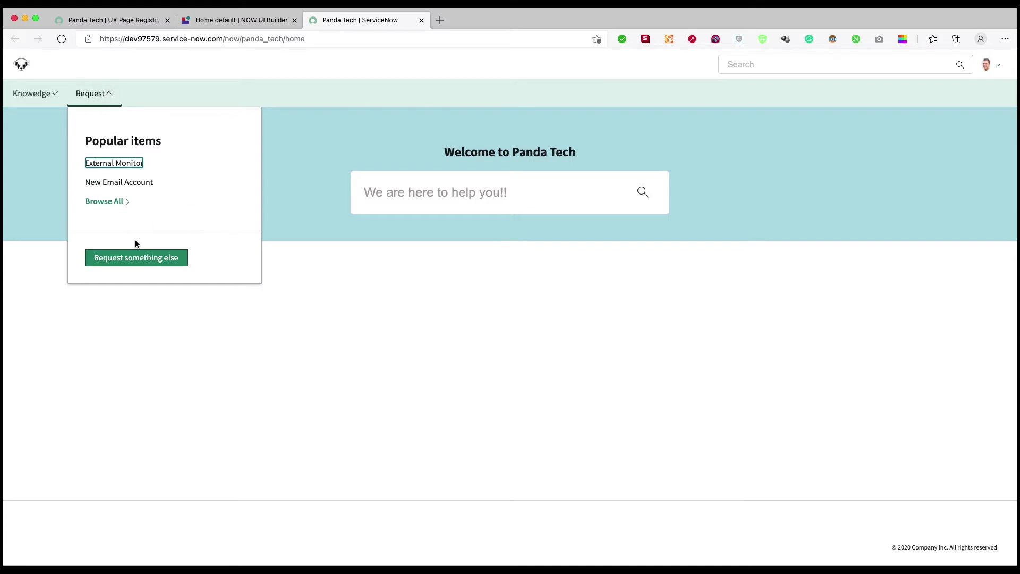
click(313, 286)
click(85, 94)
key(super+Tab)
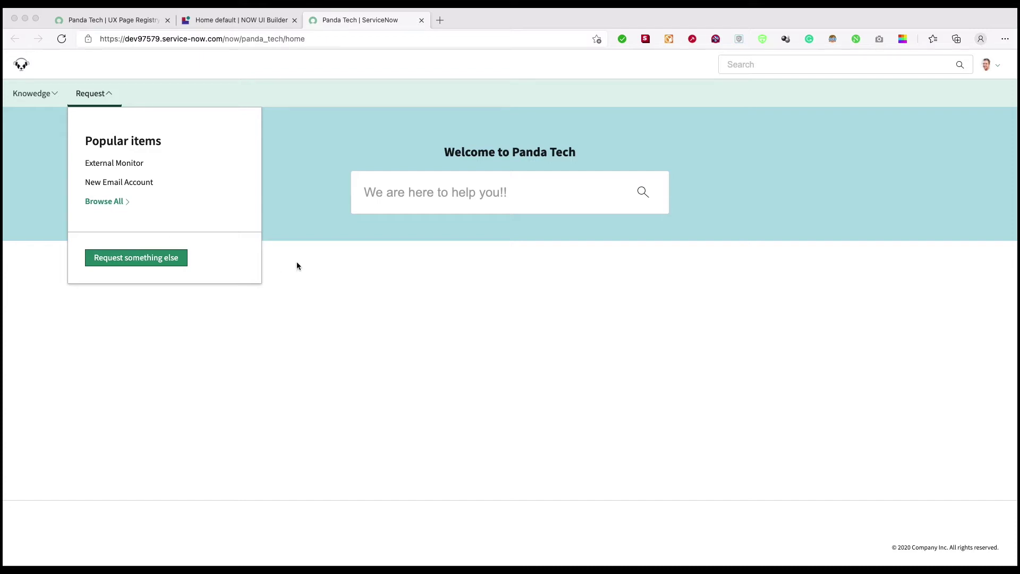
key(super+Tab)
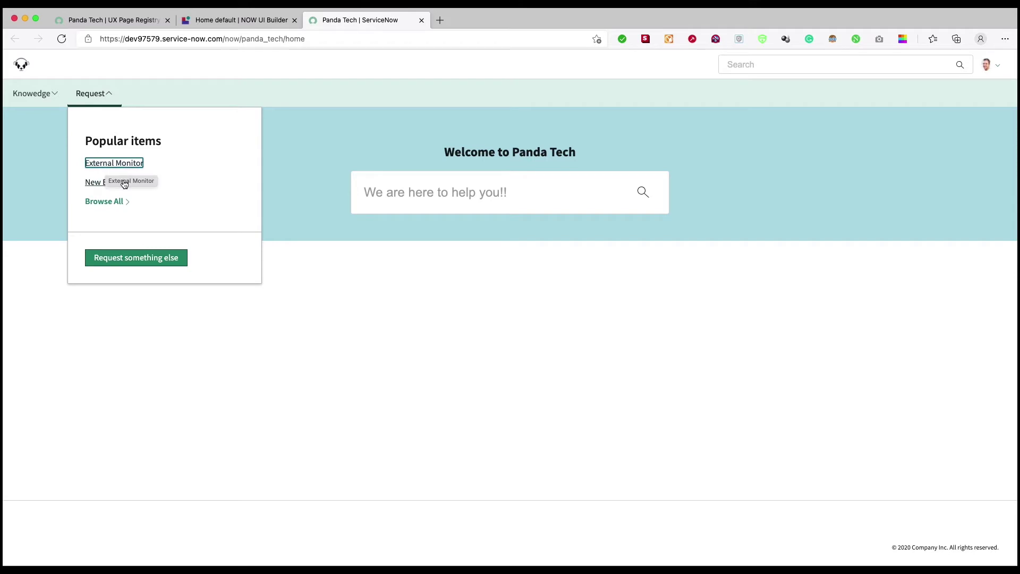
Create a Home page variant named Catalog with no template selected
click(239, 21)
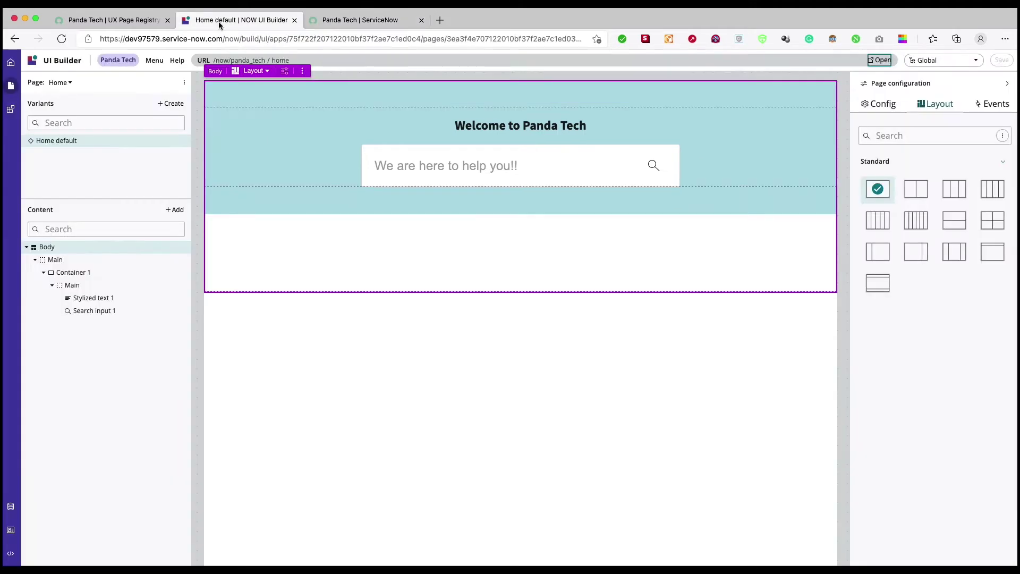
click(170, 103)
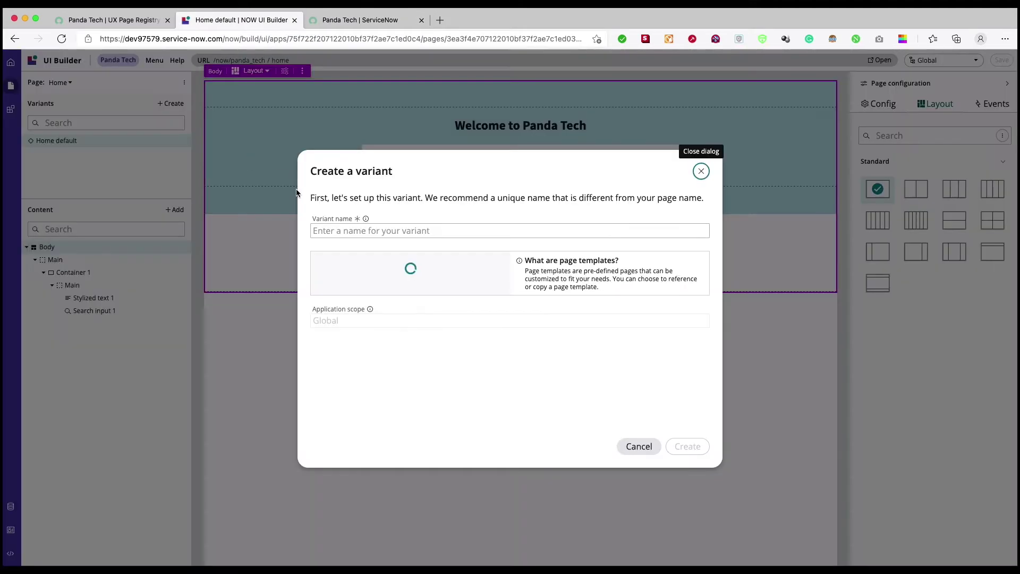
click(354, 229)
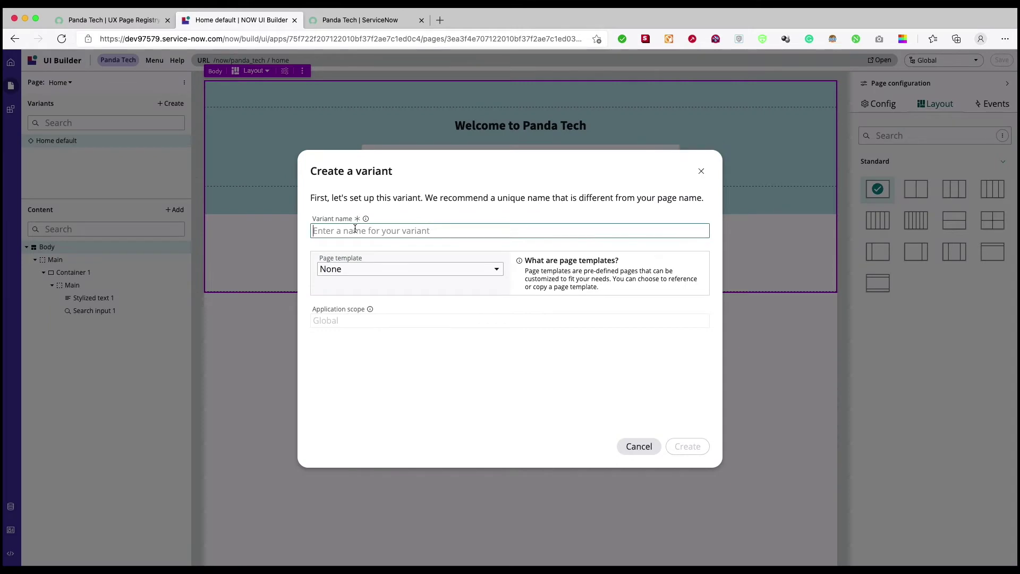
text(Catog)
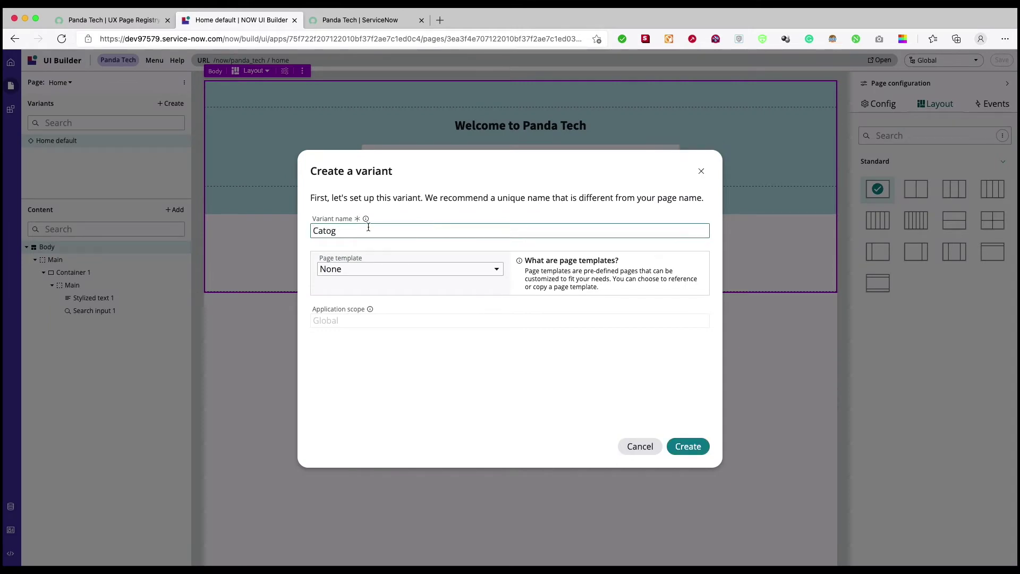
key(BackSpace)
key(BackSpace)
text(al)
click(392, 273)
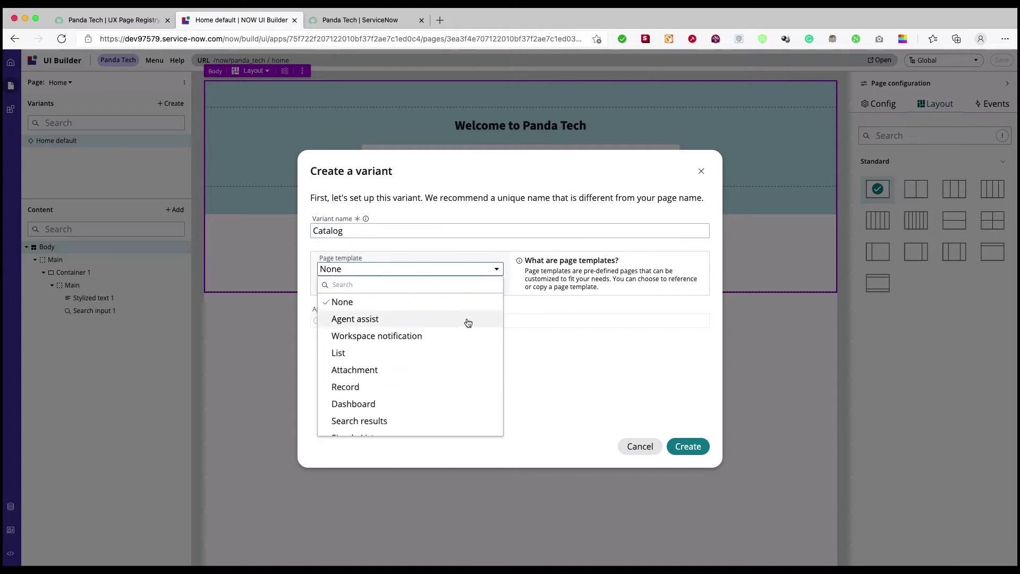
click(586, 374)
click(687, 446)
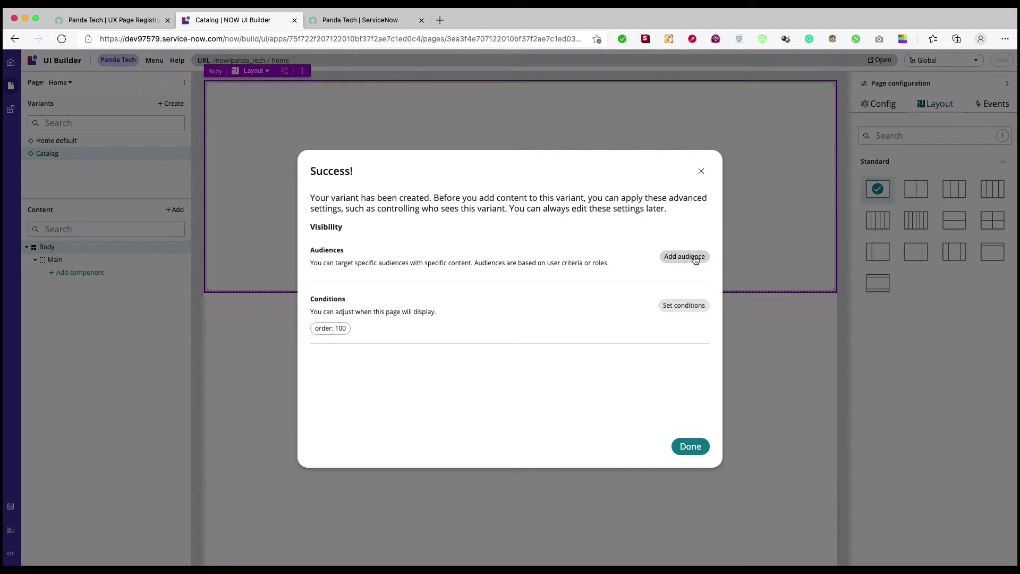
Look through the Catalog variant's options and the builder's main options for a way to remove it
click(690, 447)
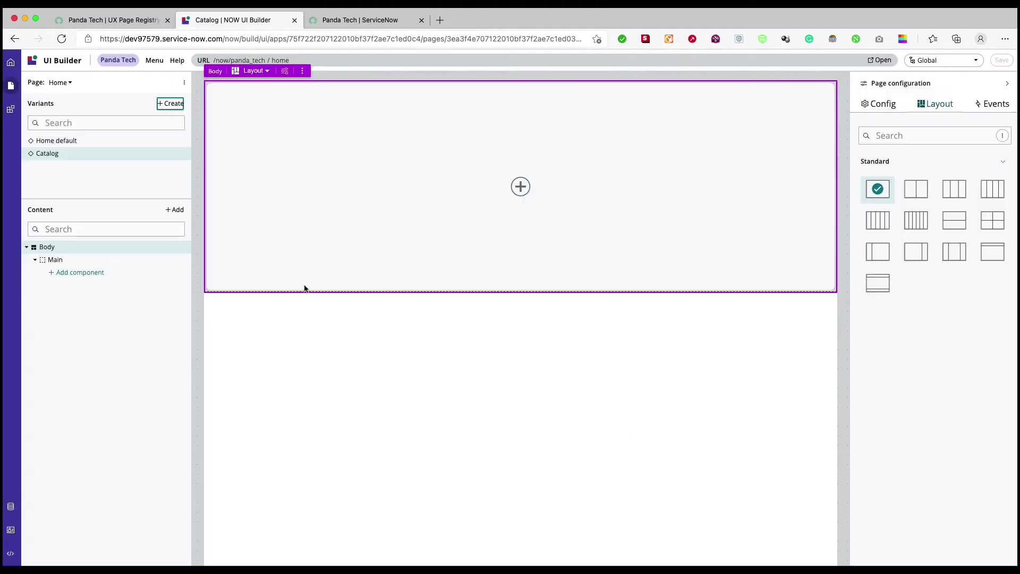
click(182, 155)
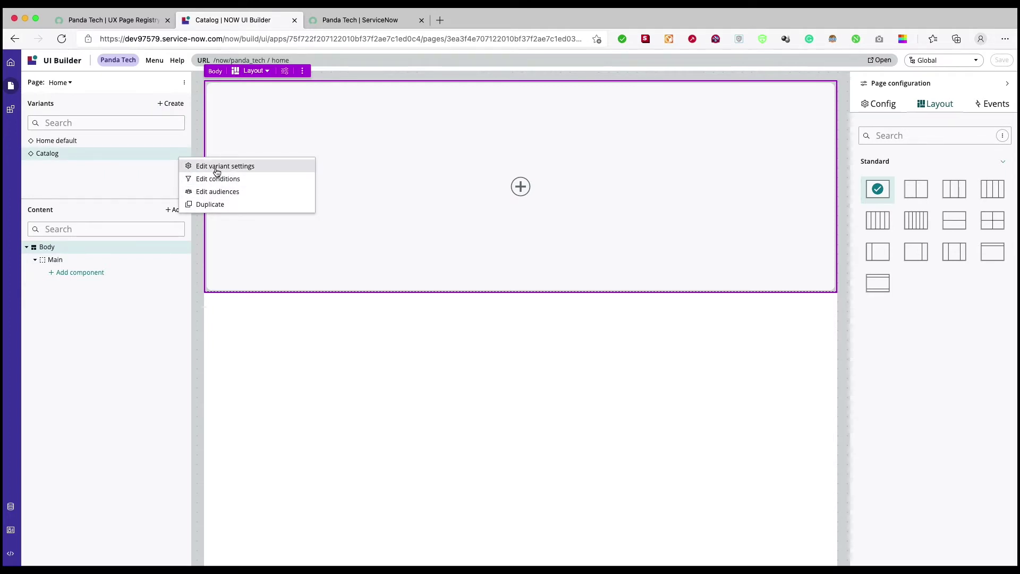
click(146, 161)
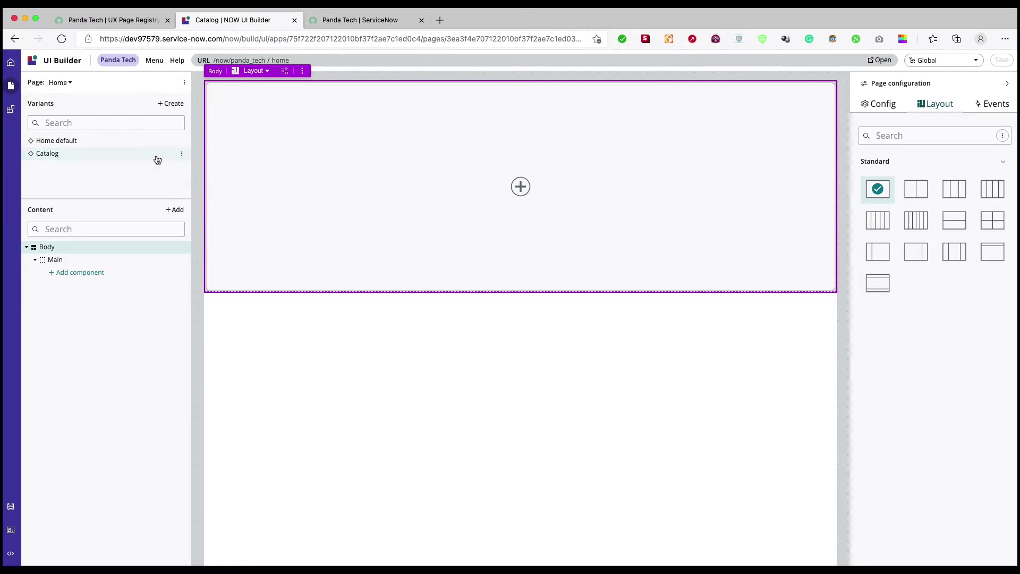
click(154, 61)
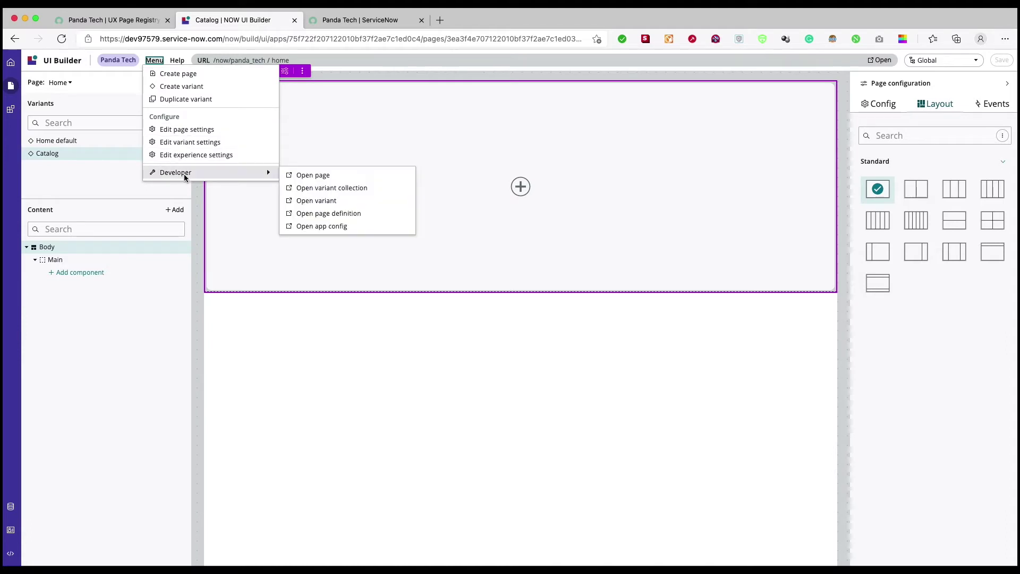
mouse_move(176, 172)
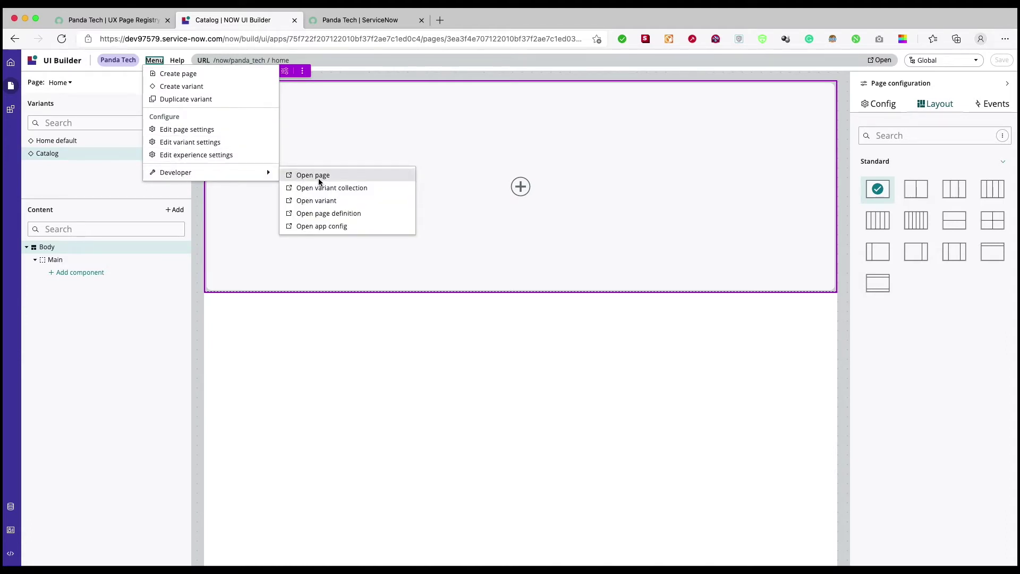
click(120, 187)
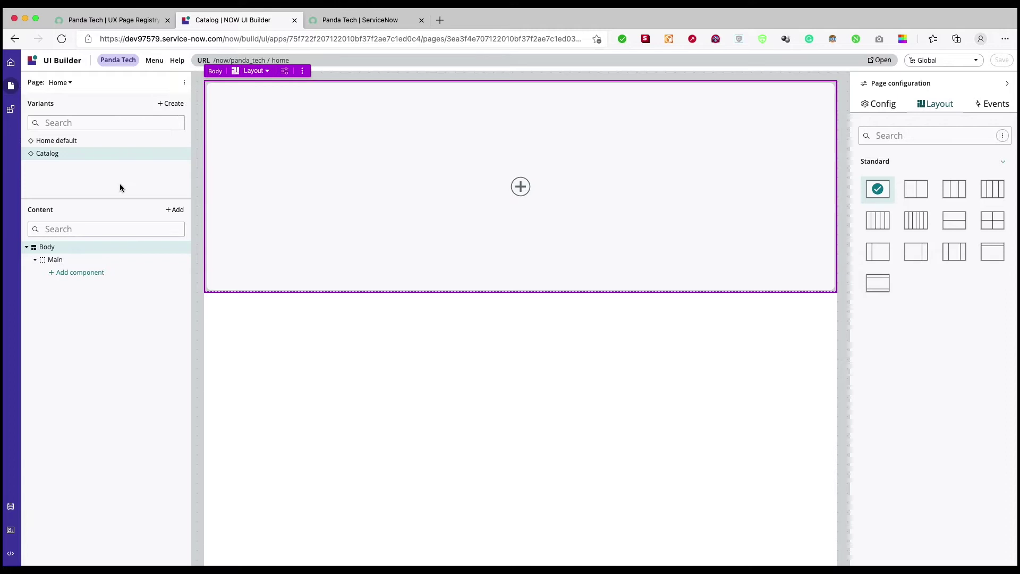
mouse_move(92, 142)
click(182, 158)
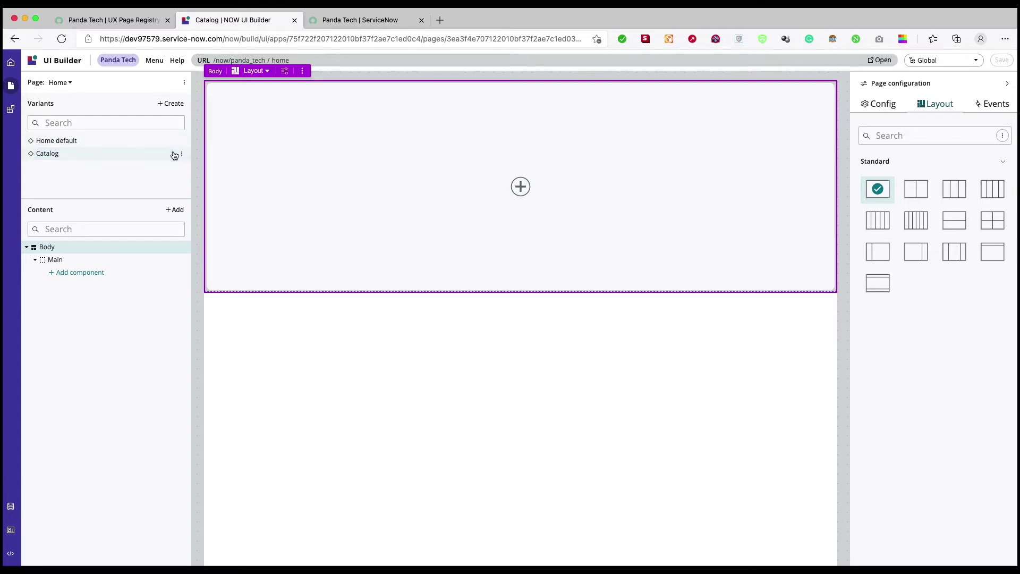
click(183, 154)
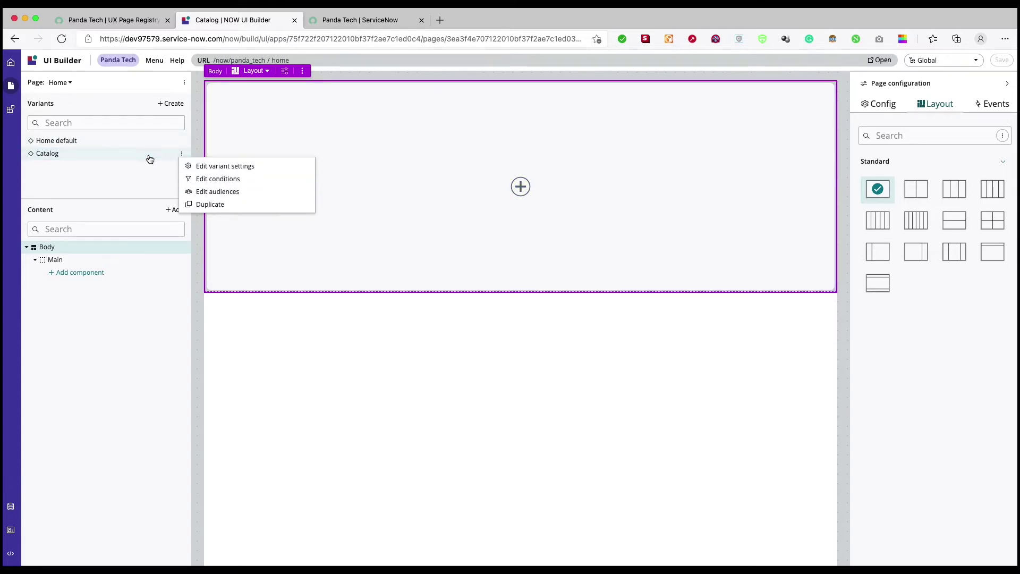
click(182, 155)
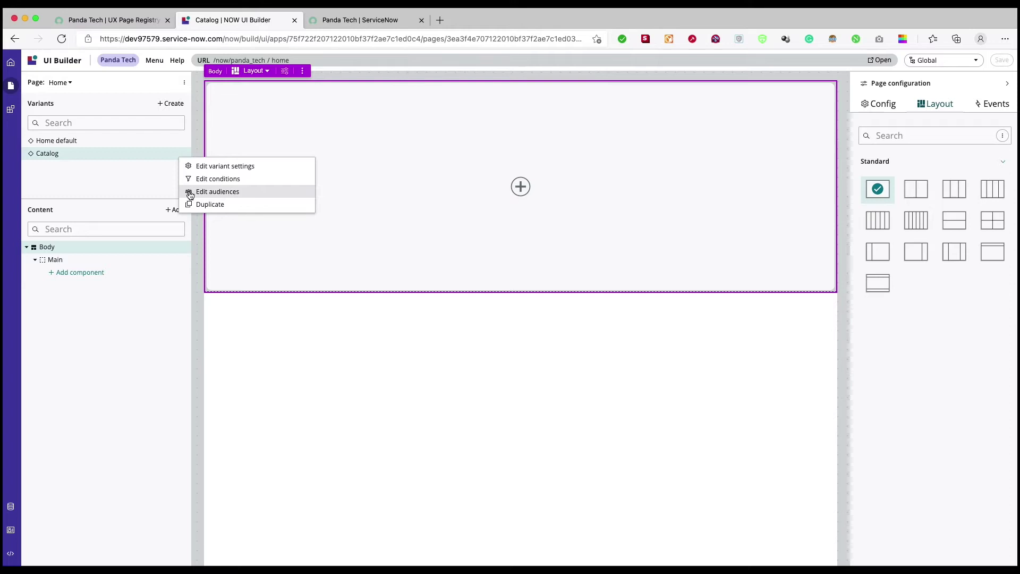
Reload UI Builder, then delete the Catalog variant from its variant settings and confirm
right_click(139, 155)
click(102, 157)
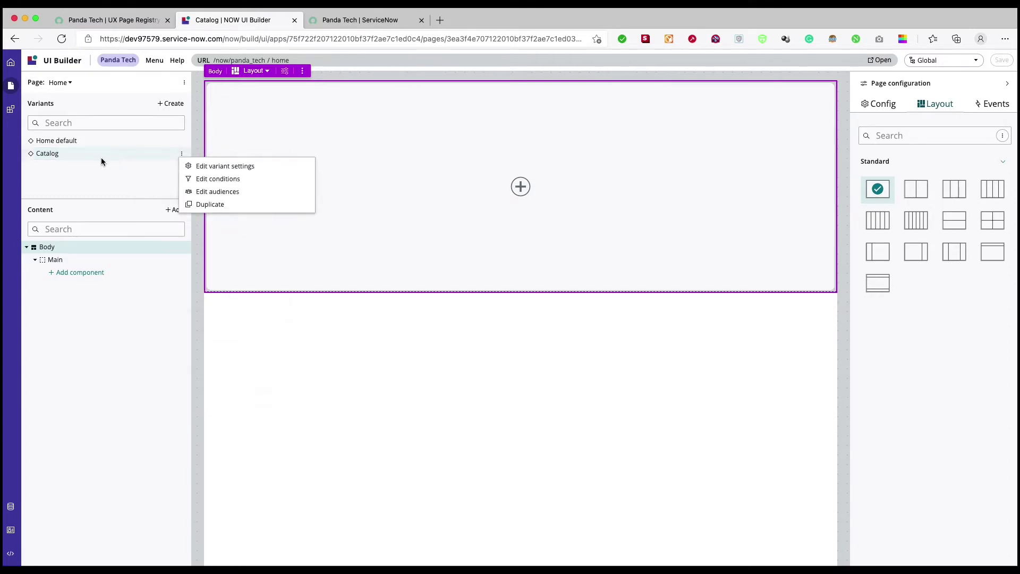
click(61, 38)
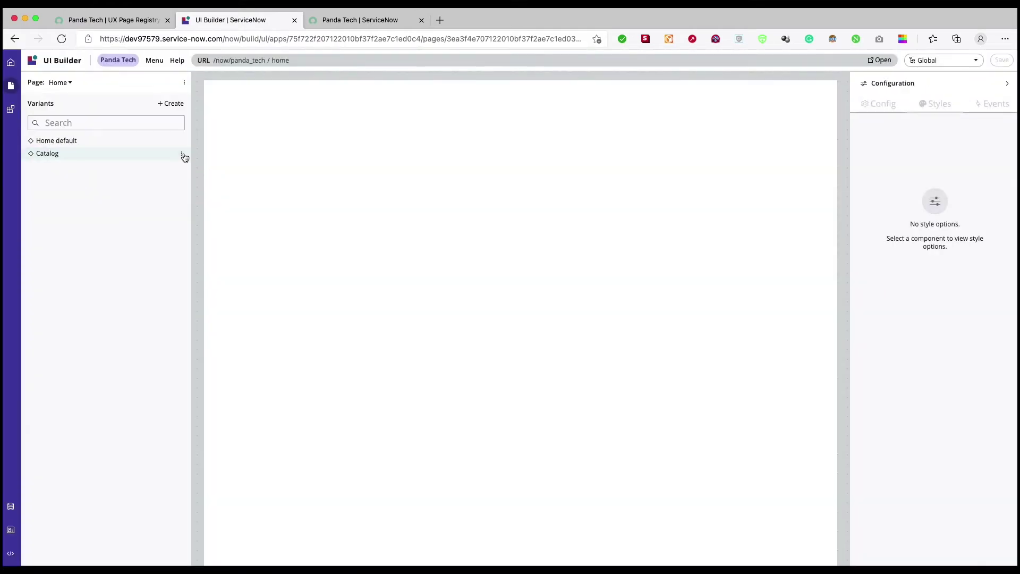
click(184, 155)
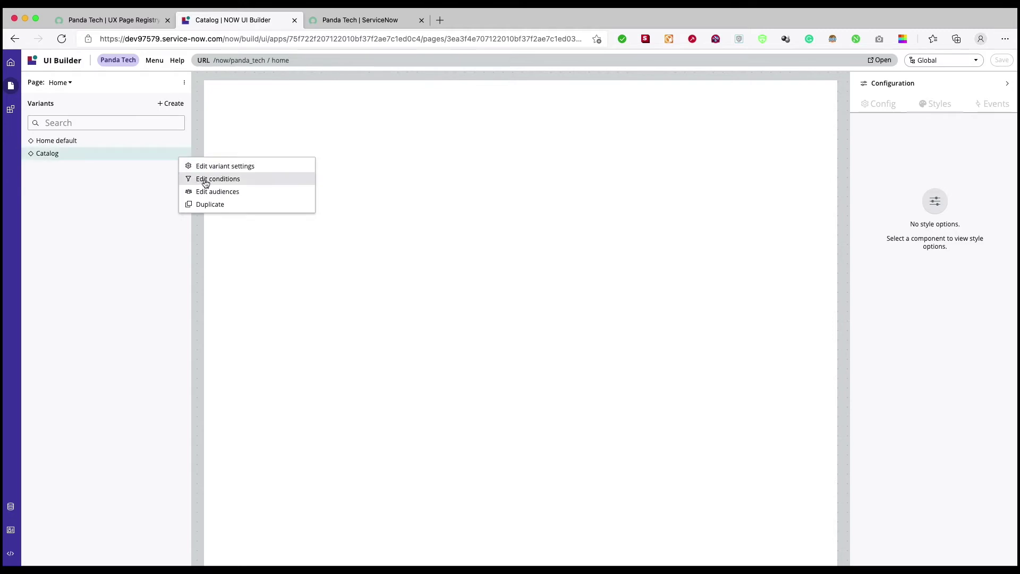
click(198, 167)
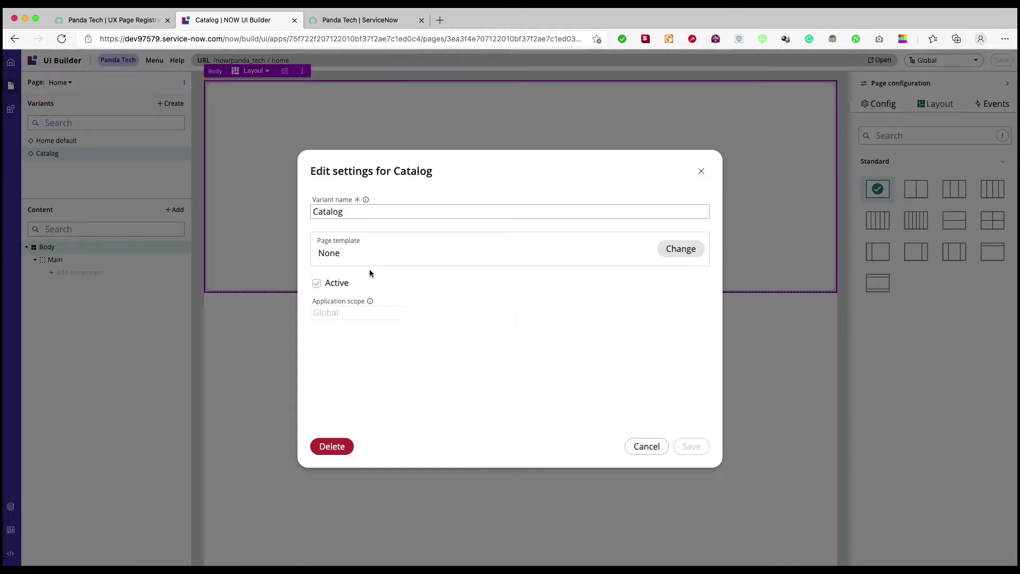
click(332, 445)
click(589, 344)
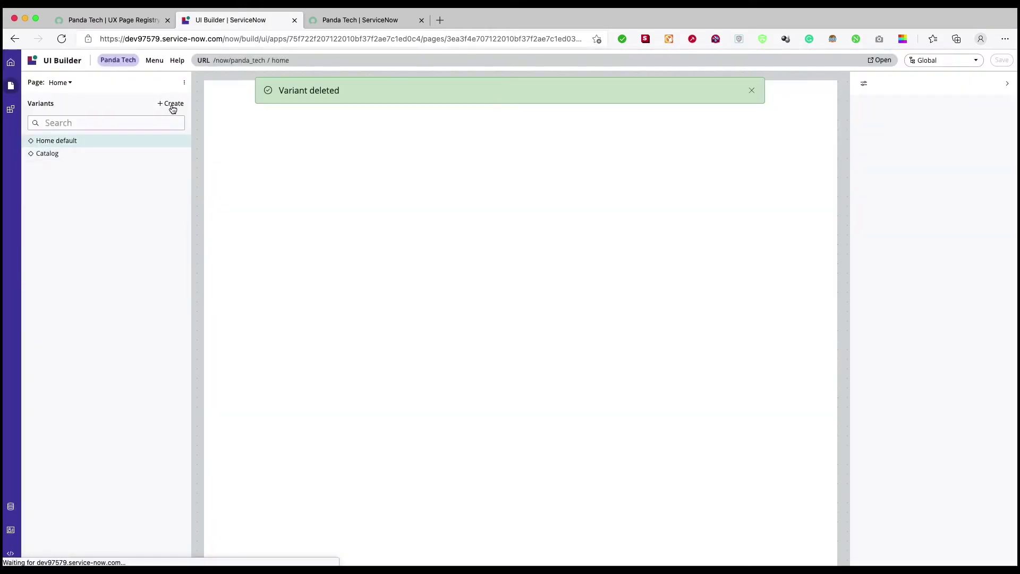
Create a new page named Catalog from the Home page's options menu
click(184, 84)
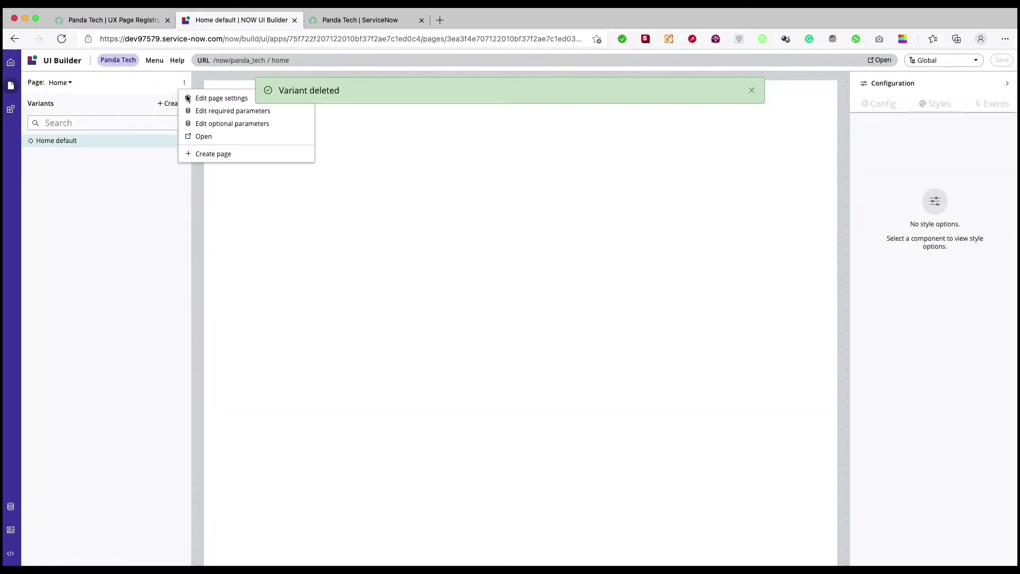
click(209, 153)
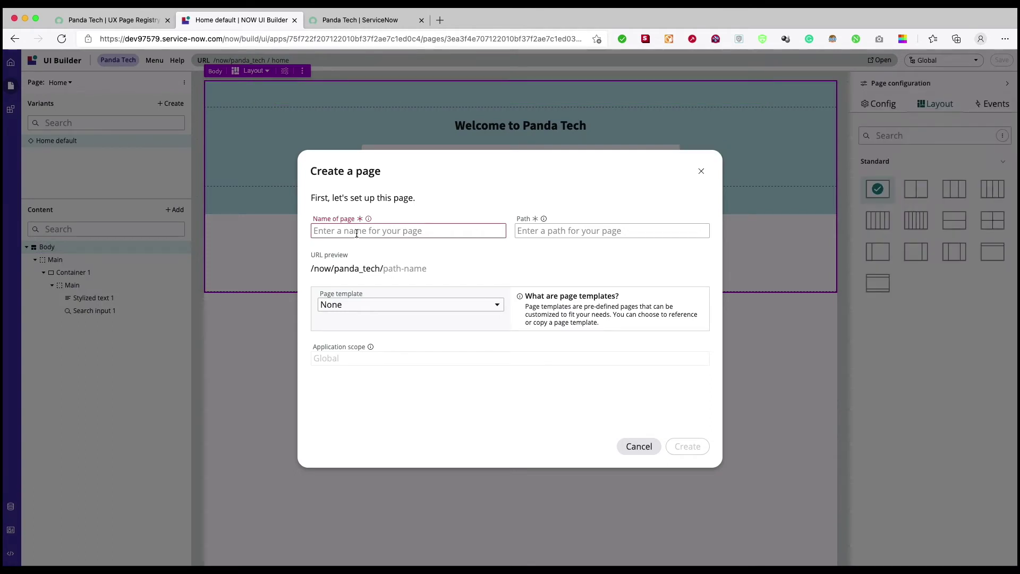
click(357, 232)
text(Catal)
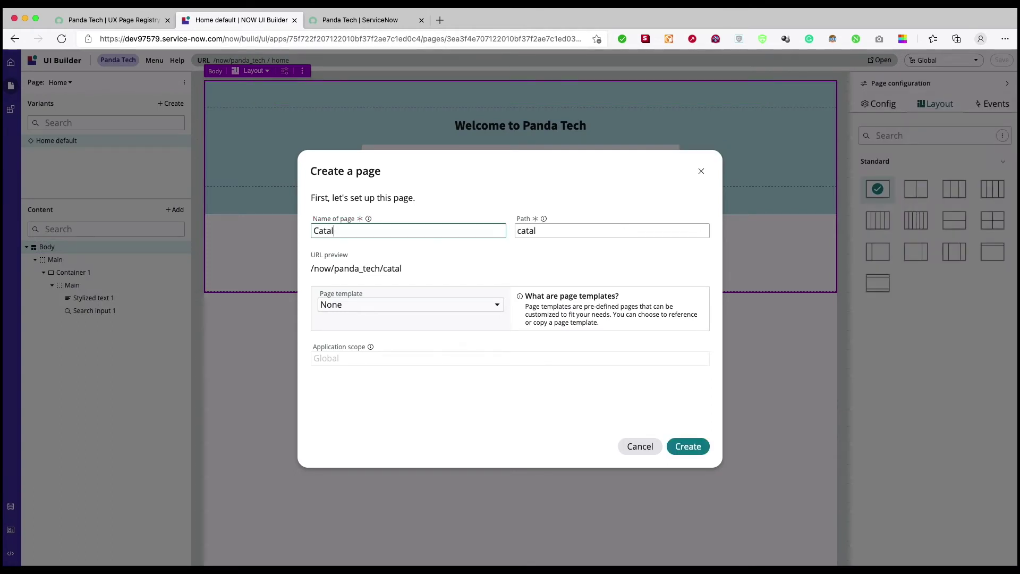
text(og)
click(688, 446)
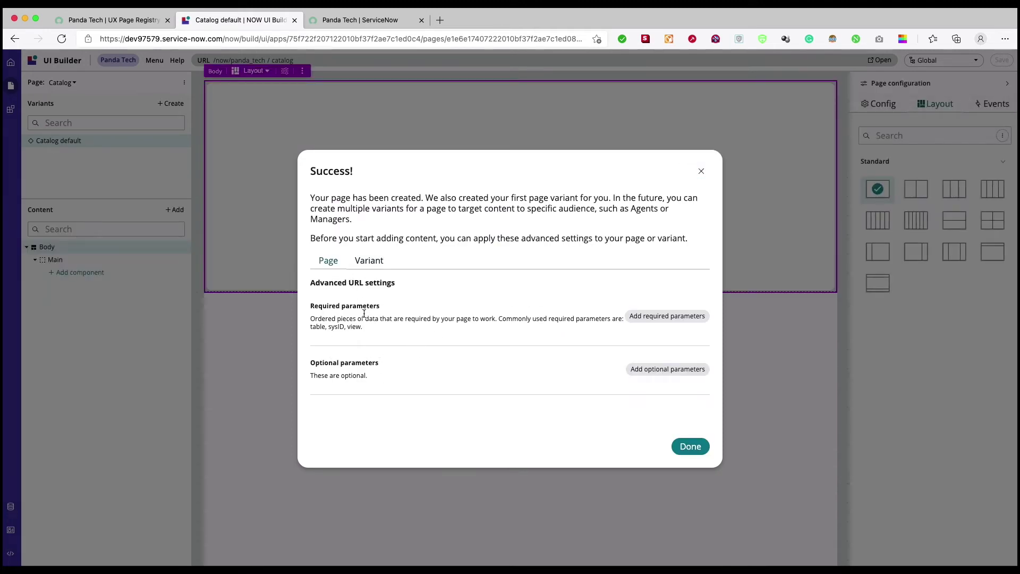
Add an optional URL parameter named sysId to the Catalog page and finish the setup
click(684, 371)
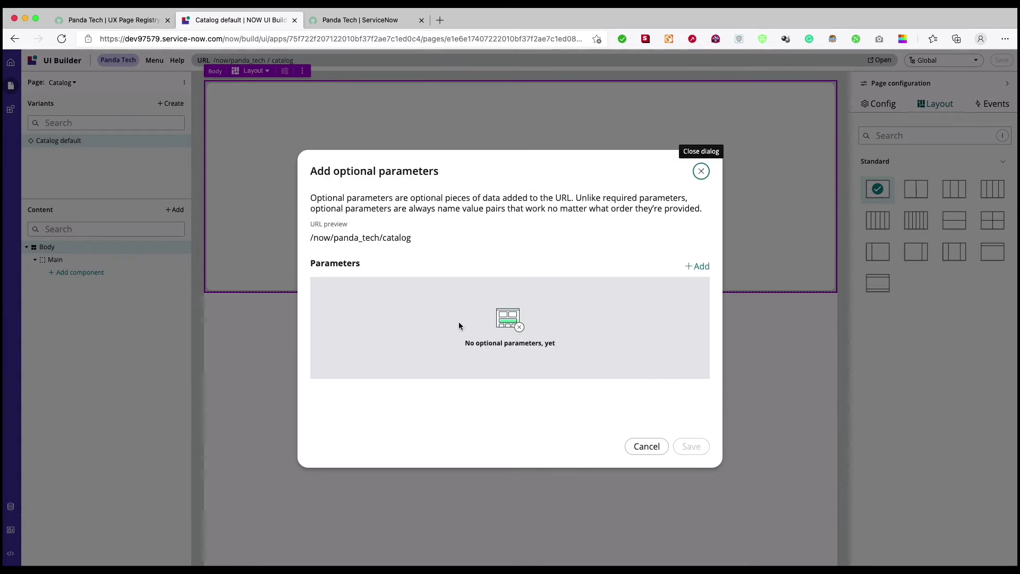
click(699, 267)
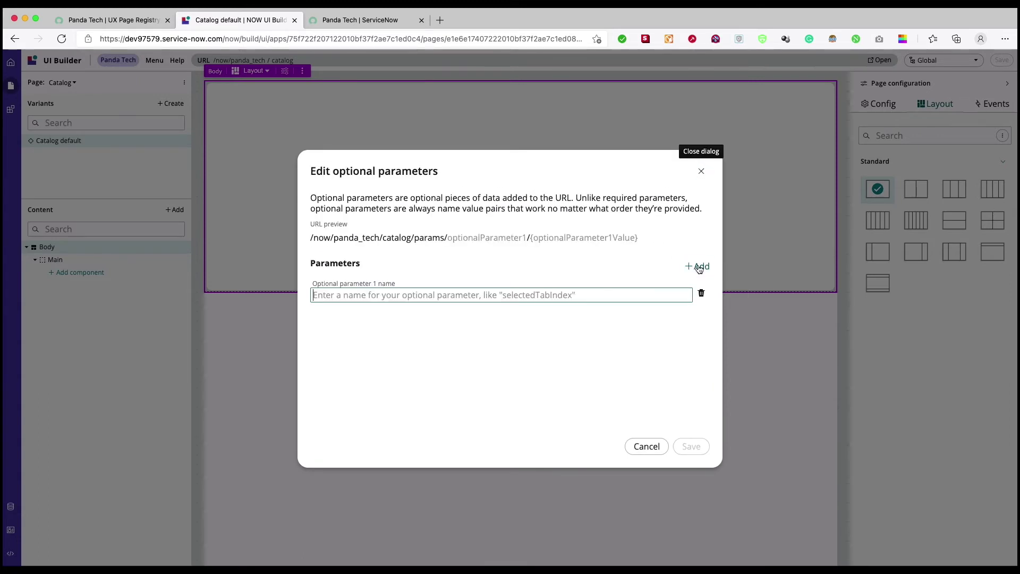
click(351, 294)
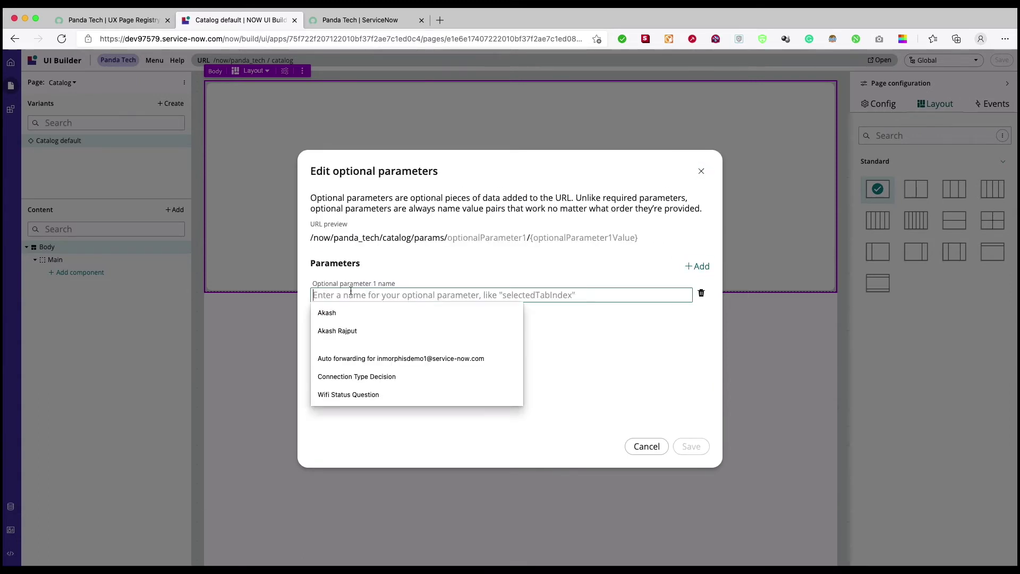
text(sysId)
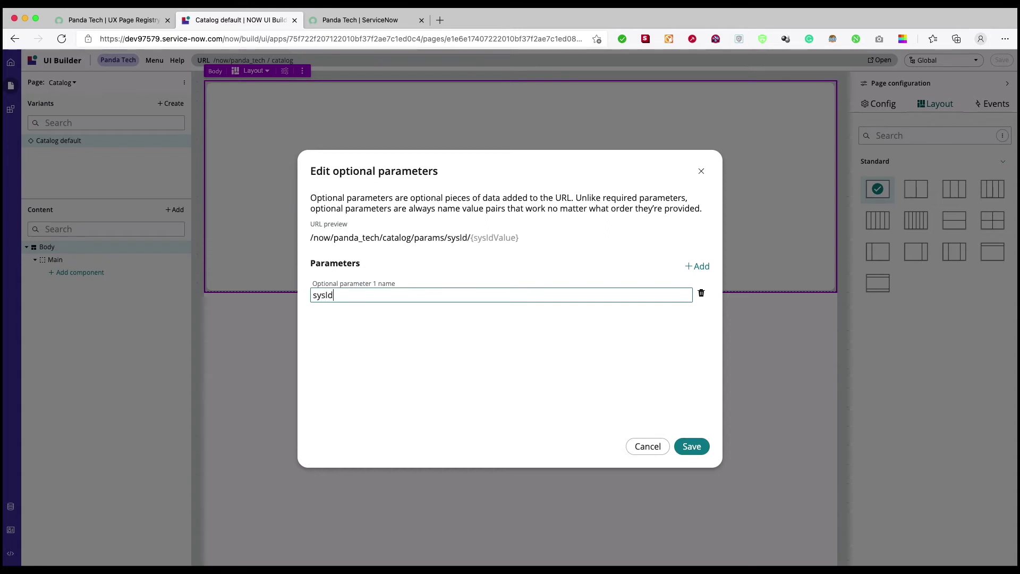
click(691, 446)
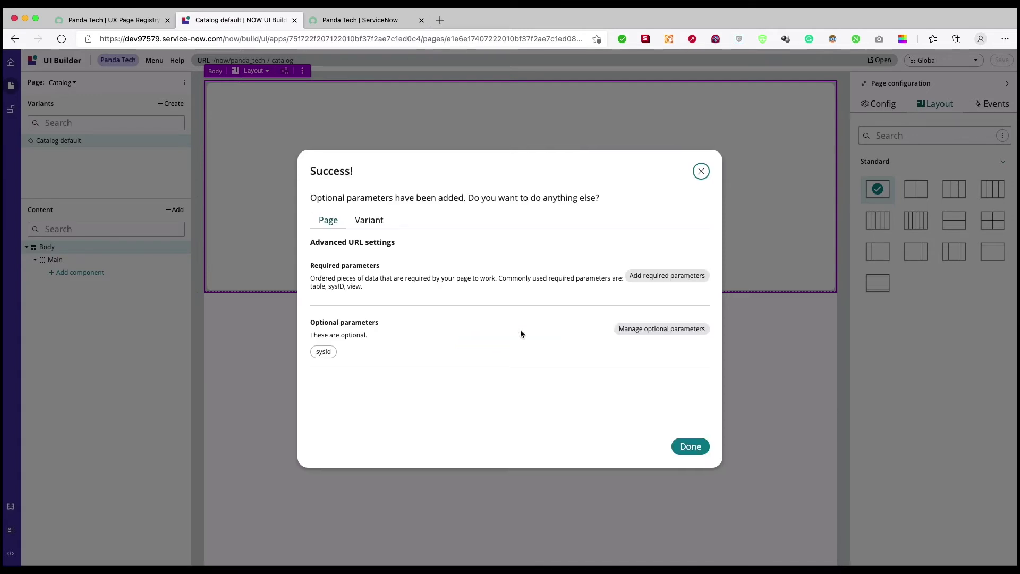
click(690, 446)
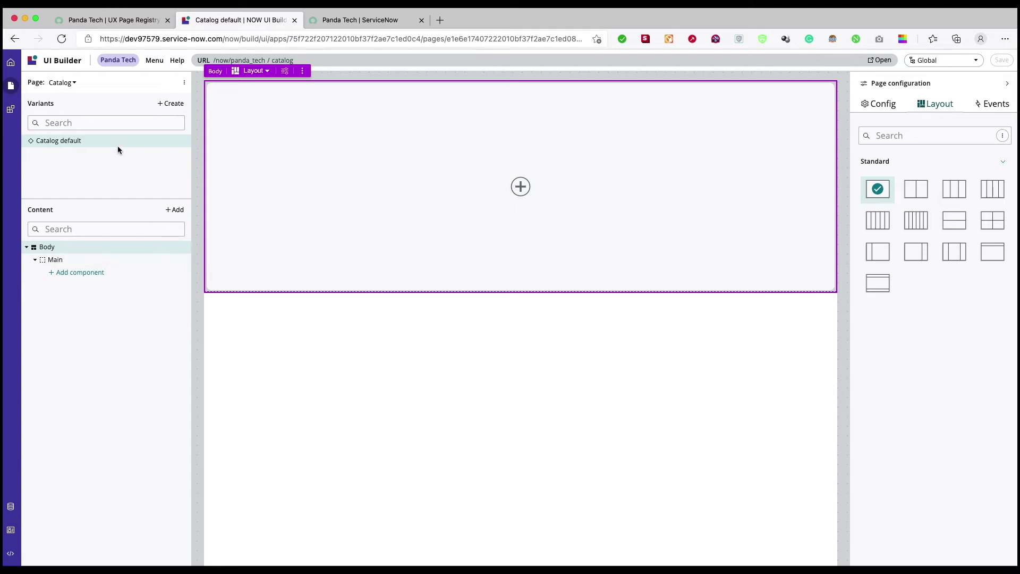
Insert a Container component into the empty Catalog page body
click(85, 272)
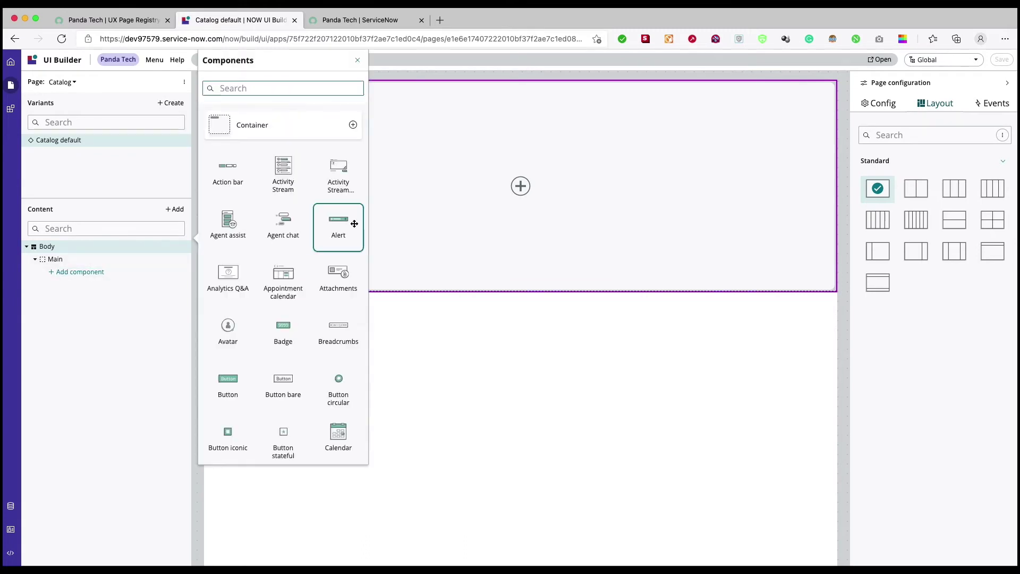
click(254, 89)
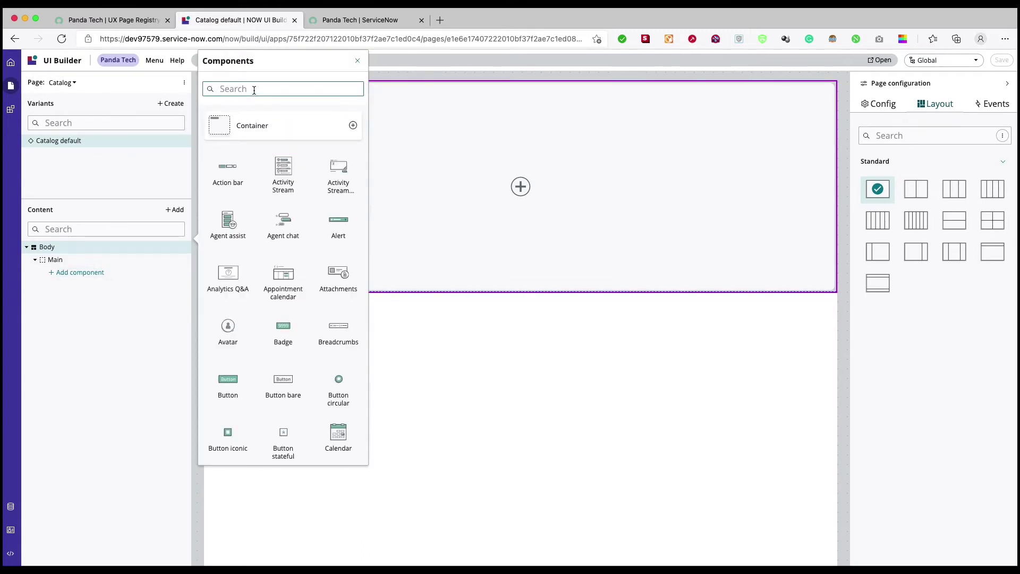
click(263, 125)
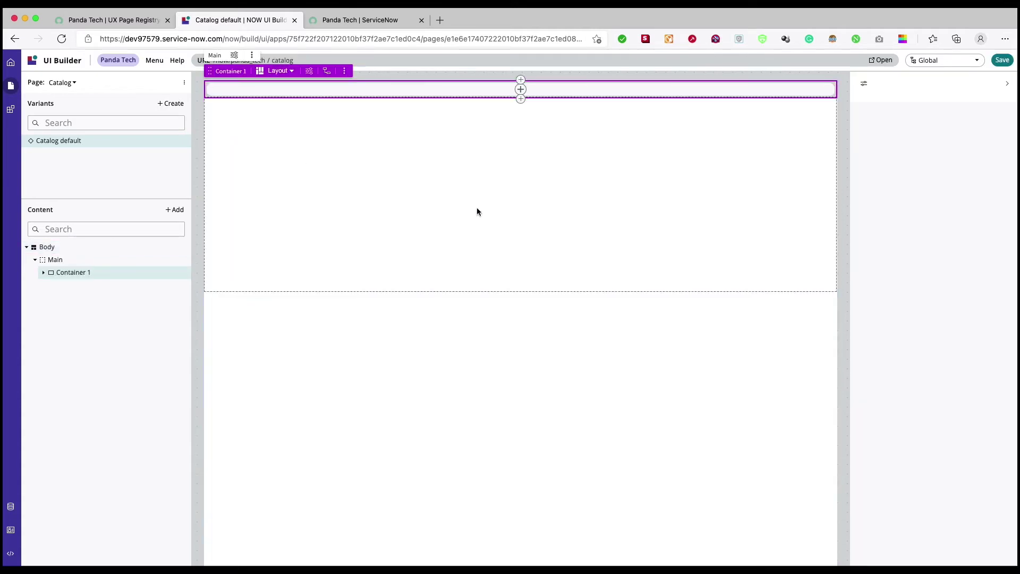
Search for catalog inside the container and add the Catalog Item component
click(521, 90)
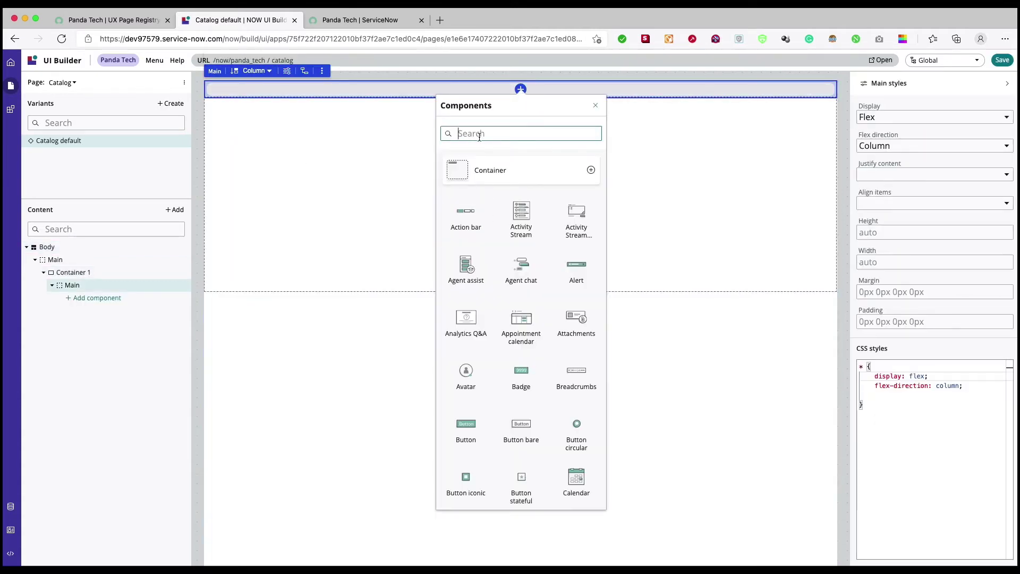
text(row)
key(BackSpace)
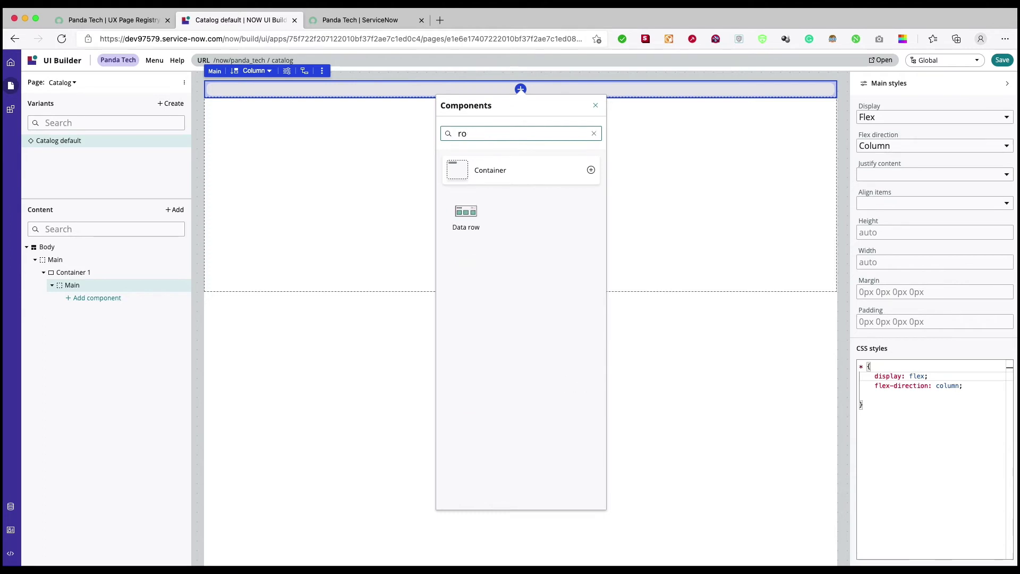
key(BackSpace)
key(BackSpace)
text(cata)
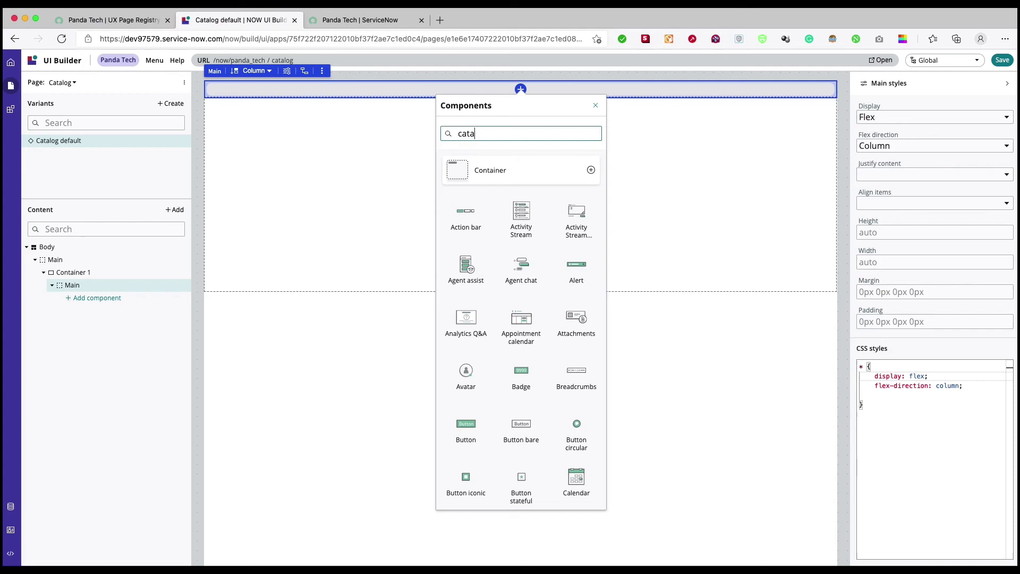
text(lo)
click(466, 217)
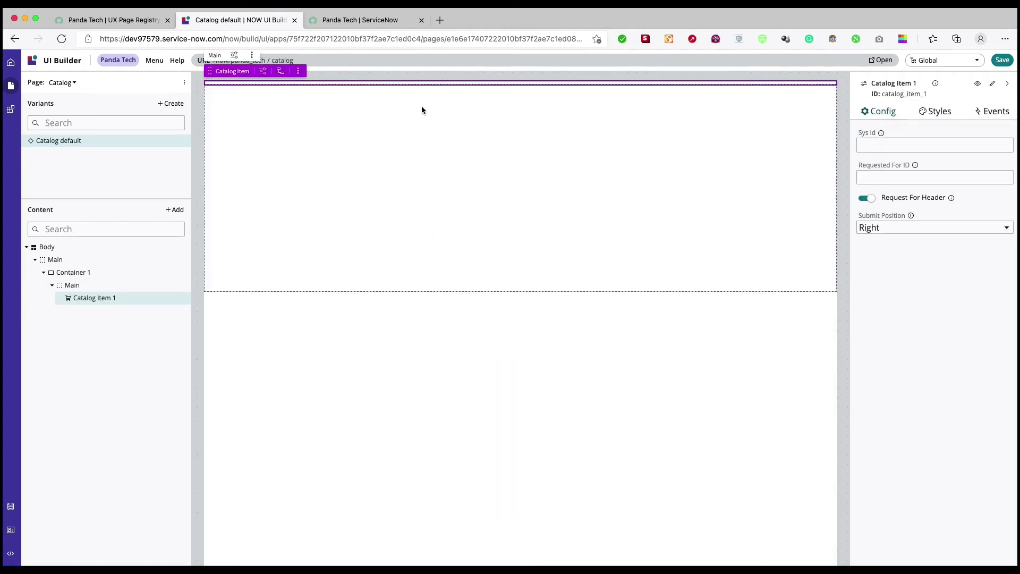
Set the sysId test value to e1be6dcb4f7b4200086eeed18110c74c in the page's Test values
click(866, 149)
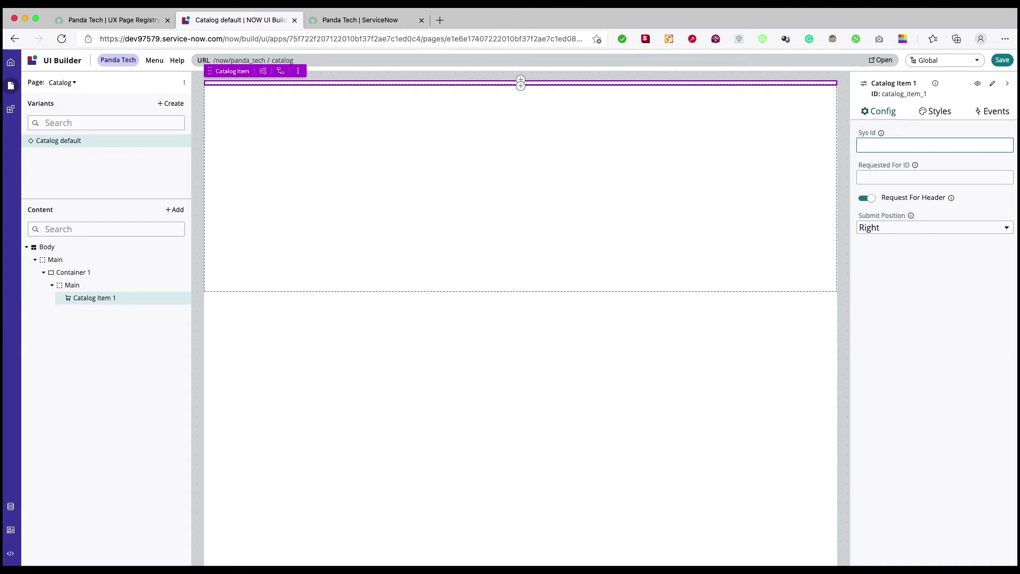
click(307, 62)
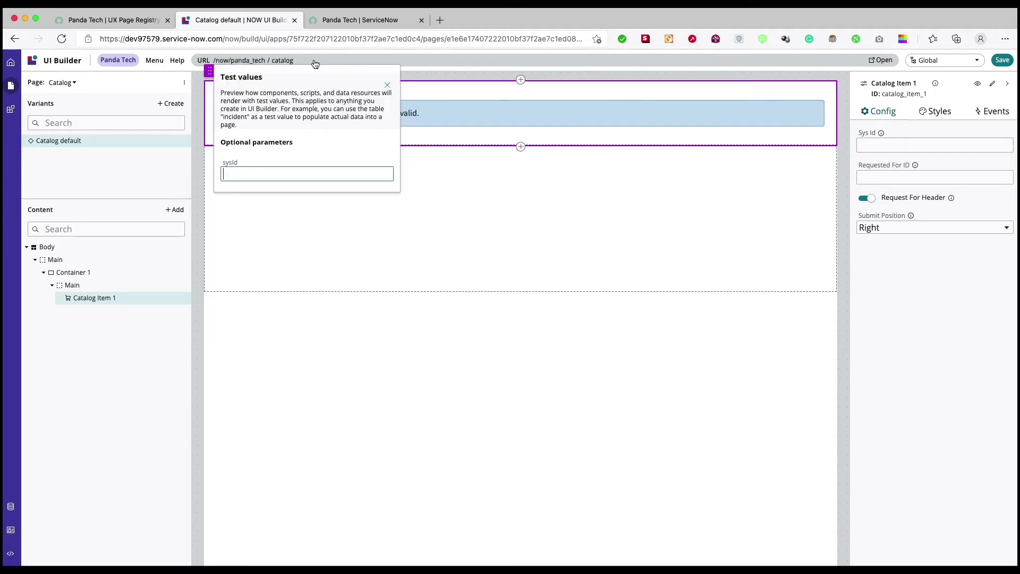
click(261, 172)
key(super+Tab)
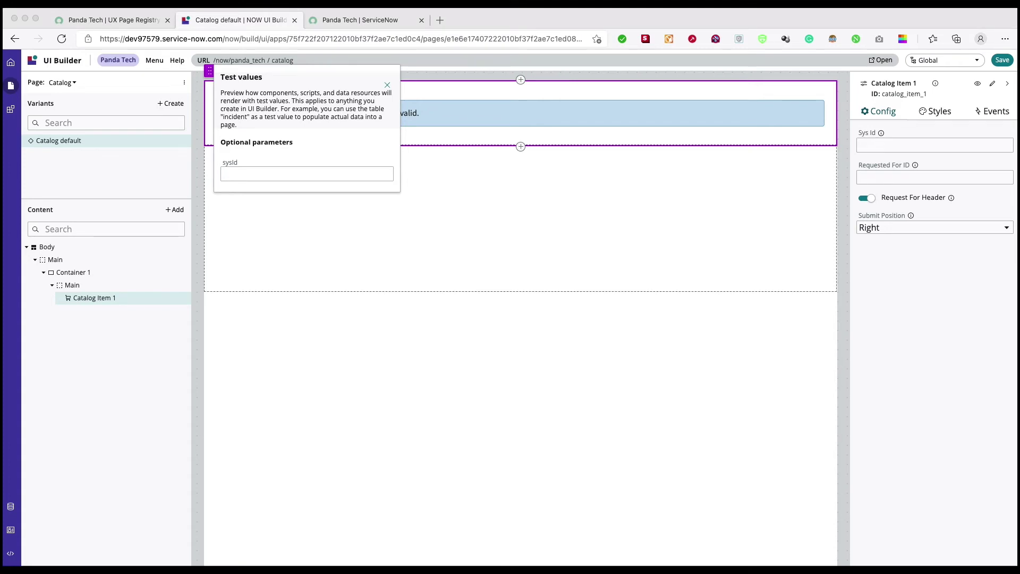
click(278, 172)
key(super+v)
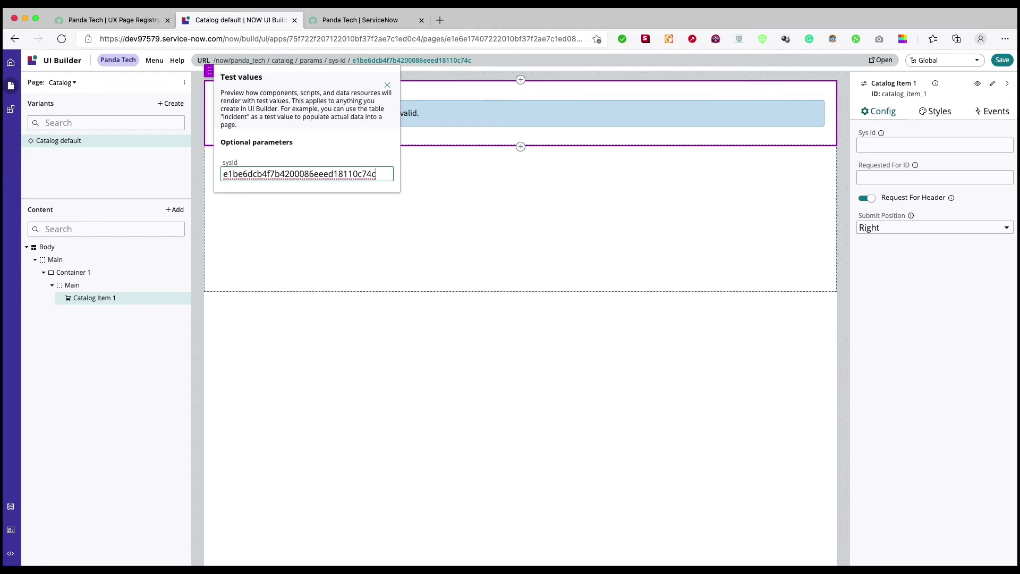
click(423, 180)
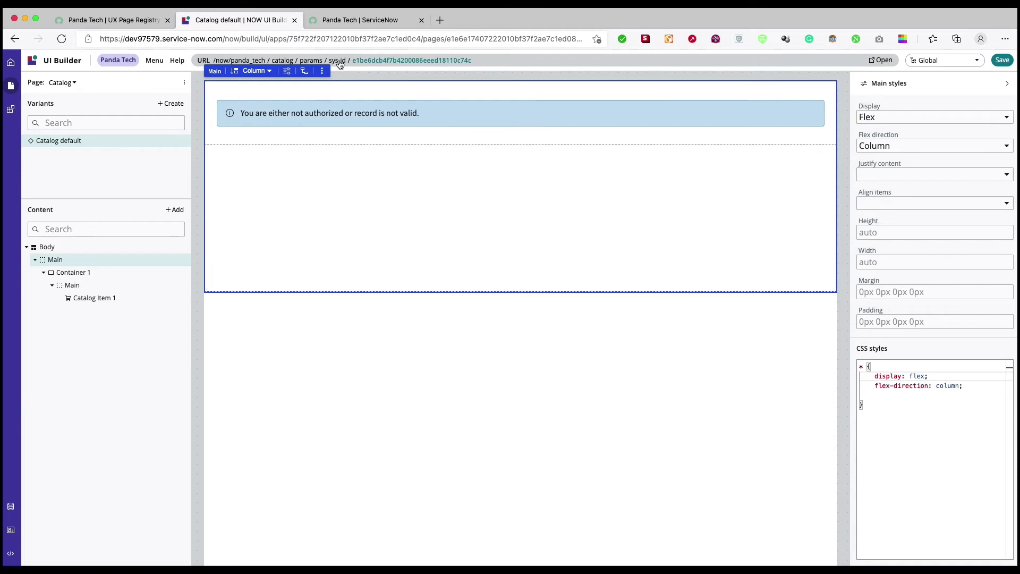
click(79, 299)
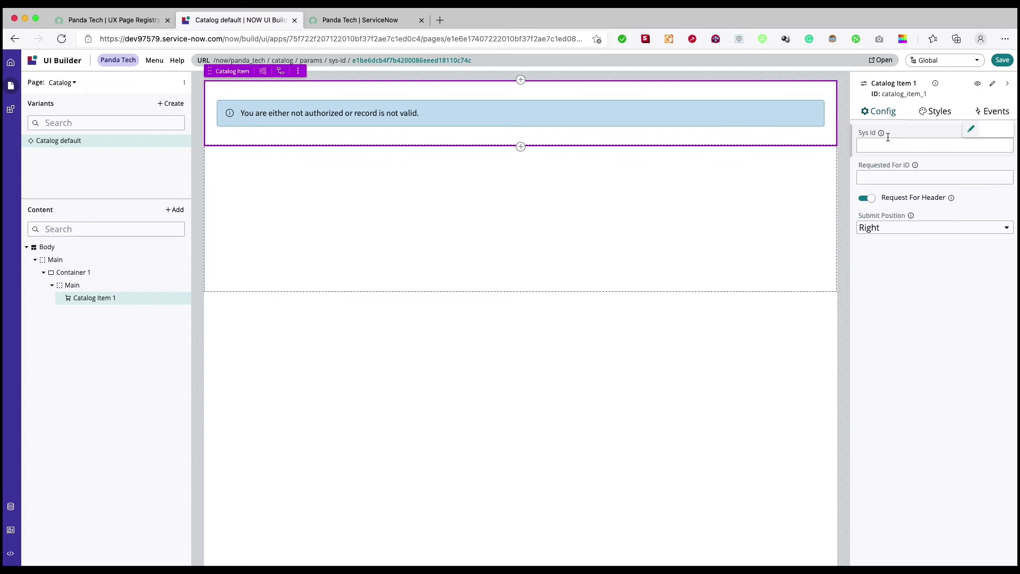
click(881, 146)
click(988, 131)
text(@)
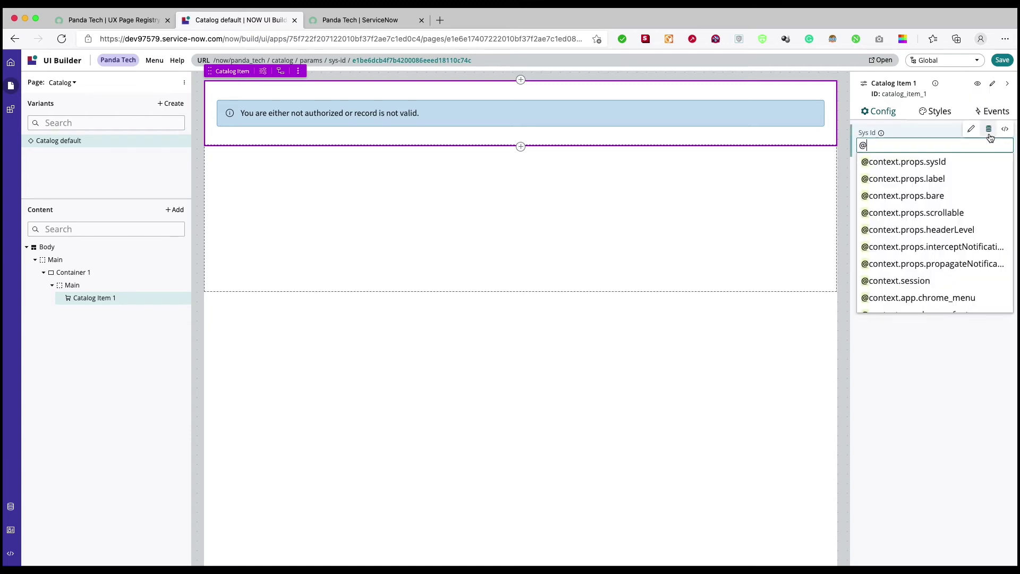
click(927, 162)
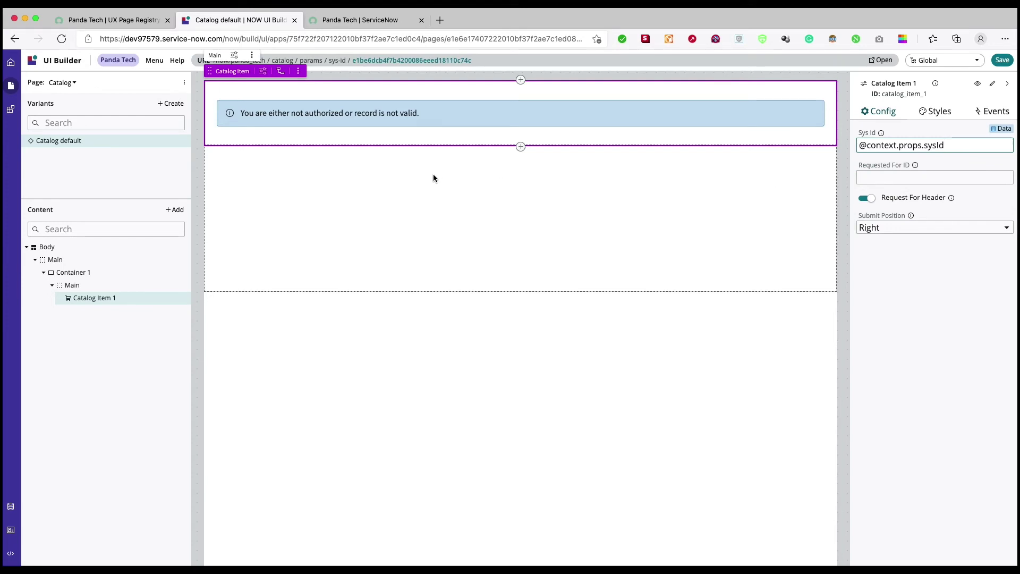
Preview the Catalog page in a new tab and save it
click(883, 60)
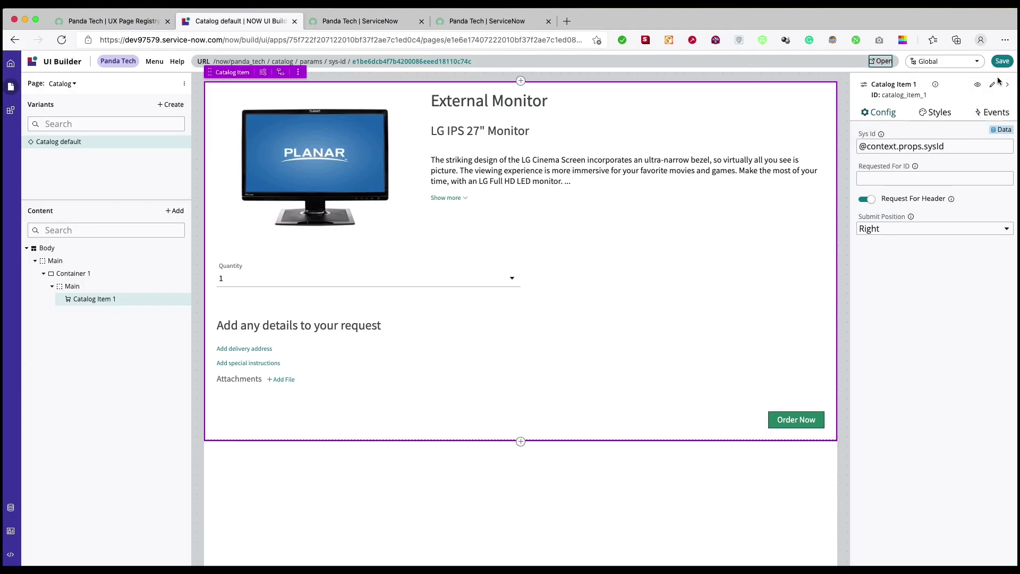
click(1001, 62)
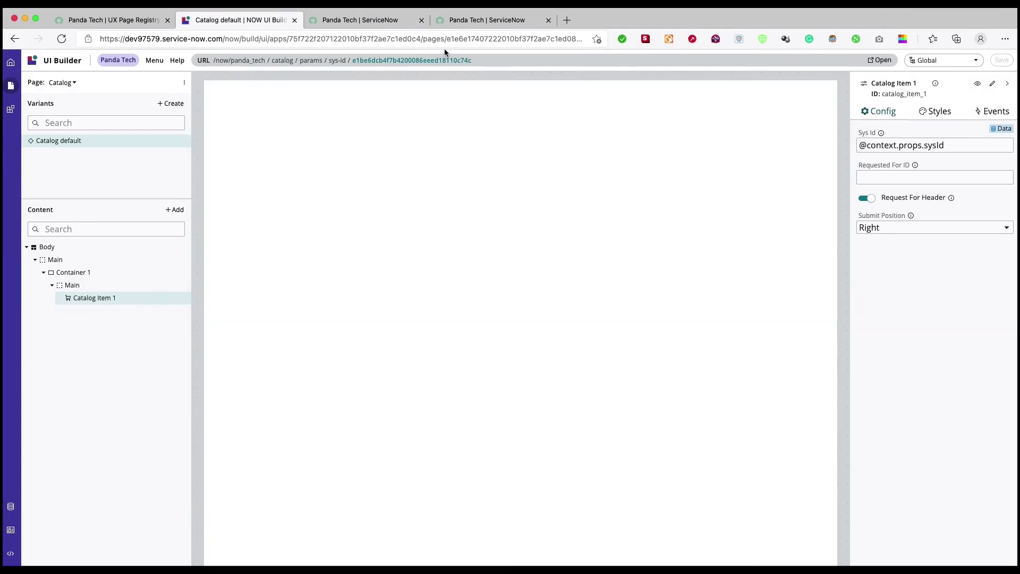
click(459, 20)
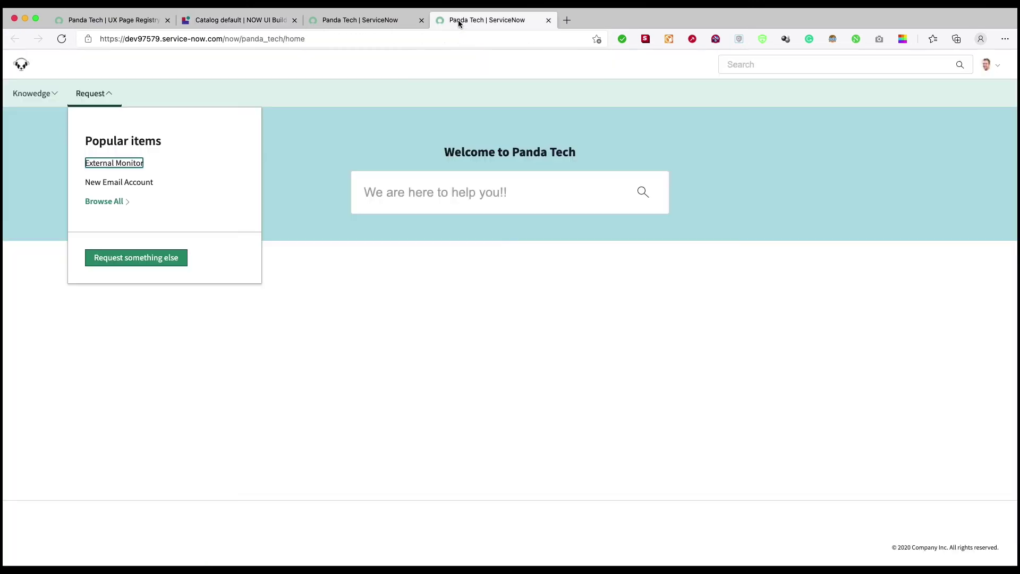
click(61, 39)
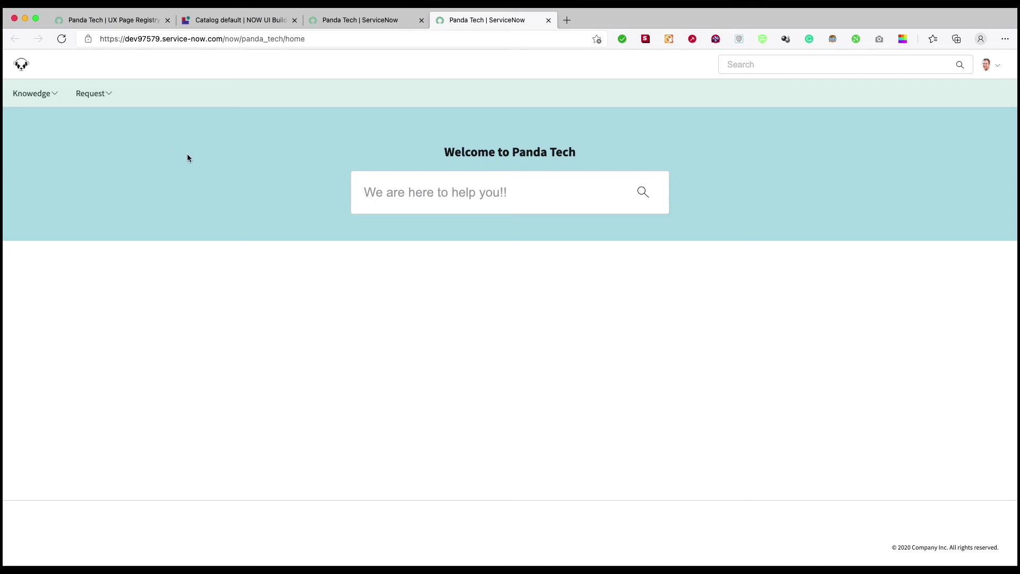
click(106, 98)
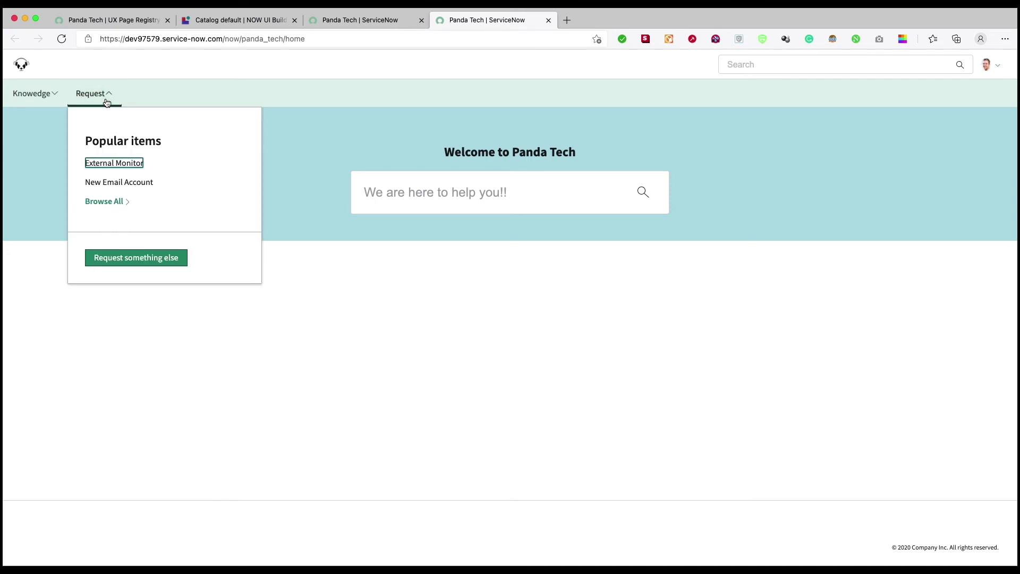
click(337, 26)
click(265, 25)
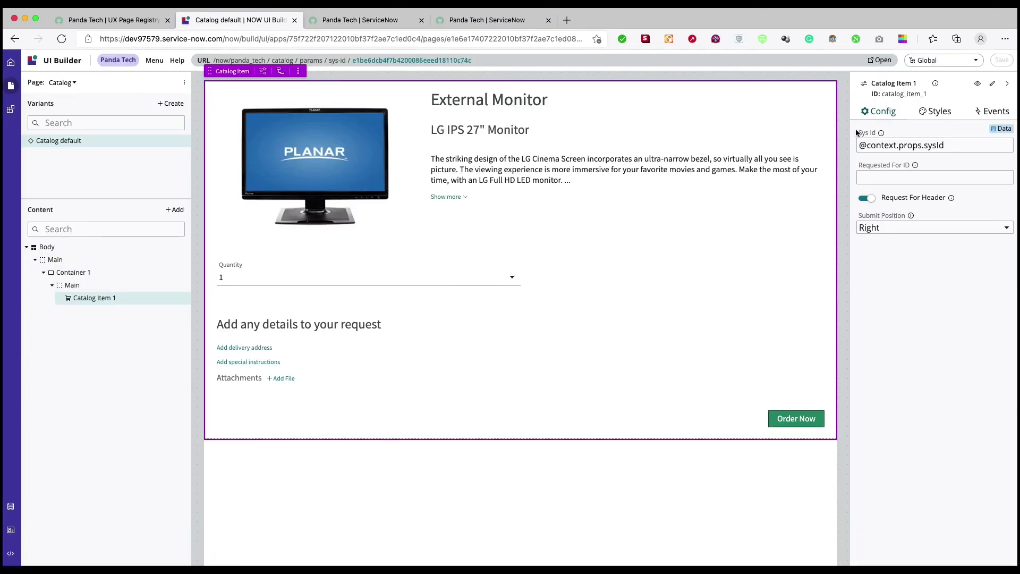
Preview the Catalog page showing External Monitor in a new tab, then close the extra portal tabs
click(874, 61)
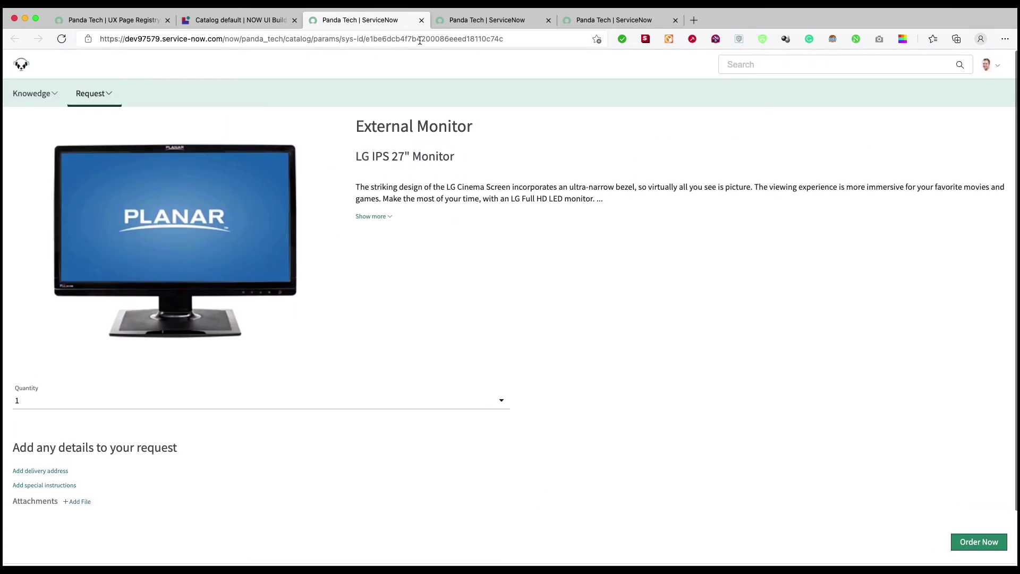
click(421, 20)
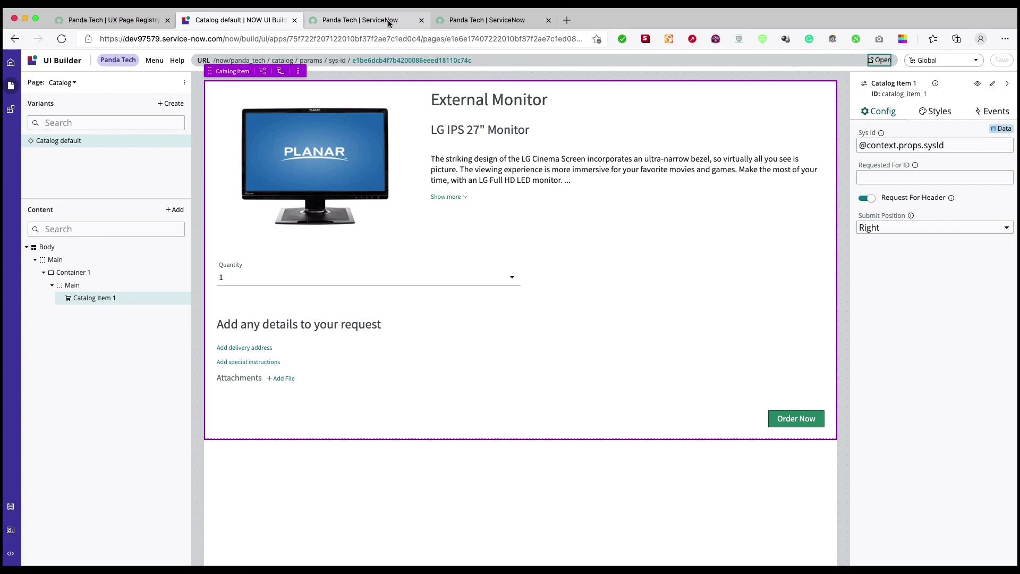
click(421, 20)
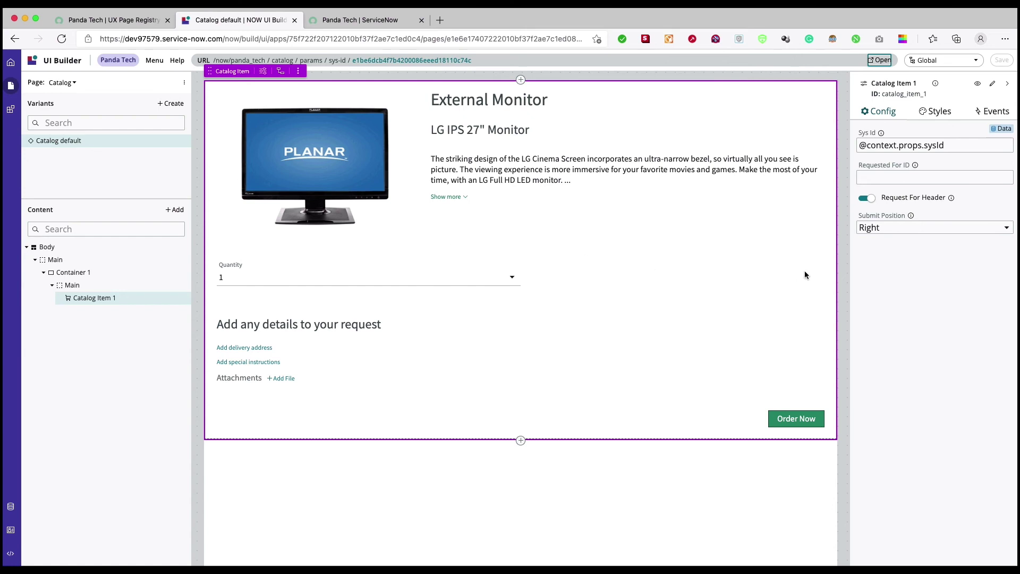
Reload the Panda Tech portal and open External Monitor from the Request menu
click(356, 21)
click(68, 38)
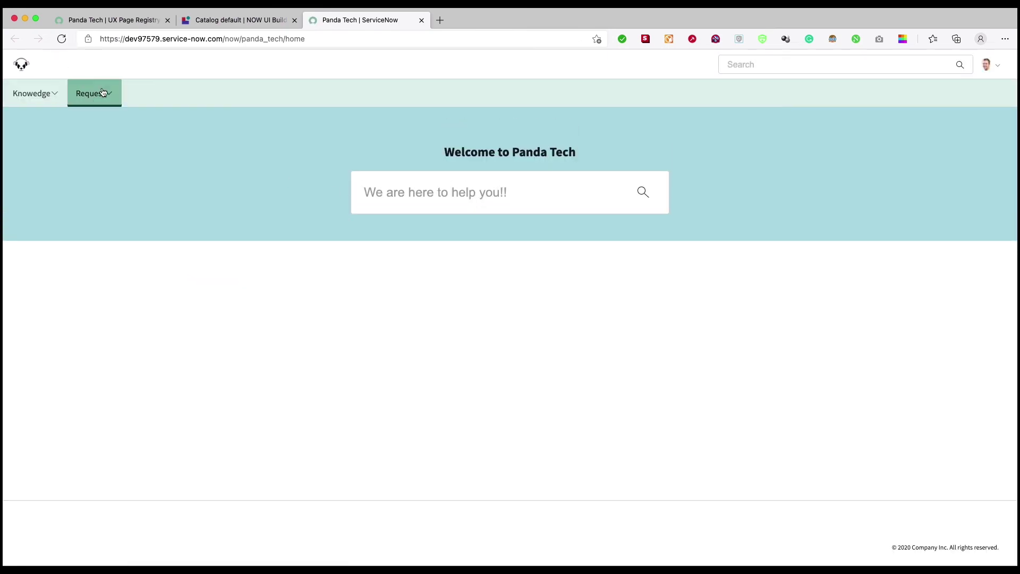
click(102, 94)
click(112, 165)
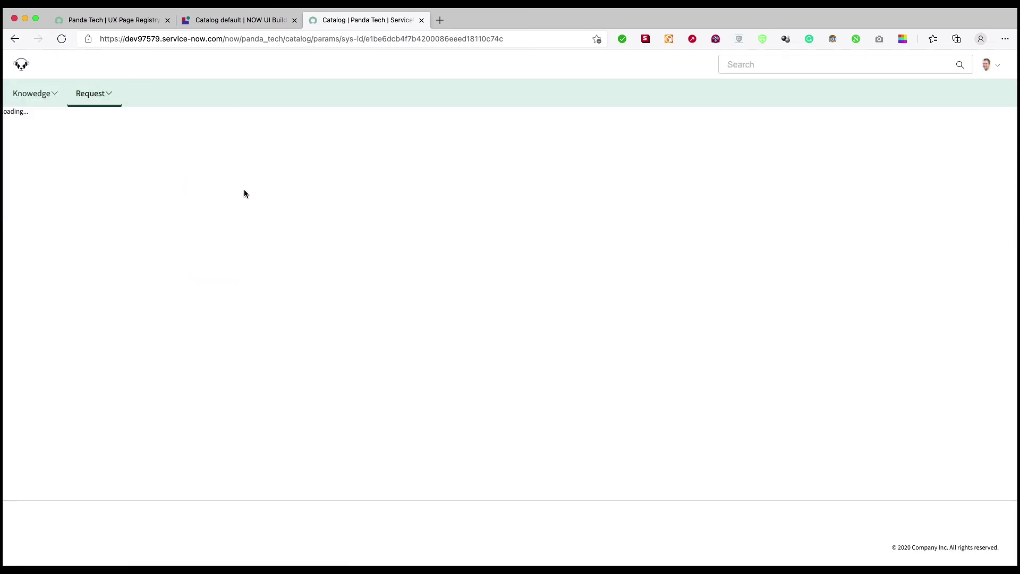
Inspect the /catalog/params address and highlight the sysId at its end
click(308, 39)
drag(301, 38, 505, 45)
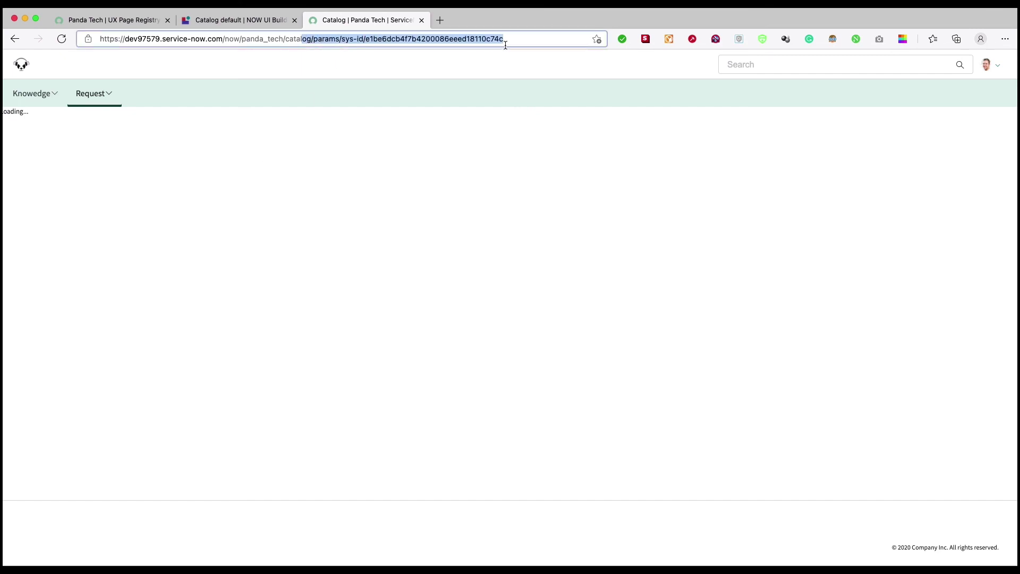
click(516, 41)
triple_click(495, 39)
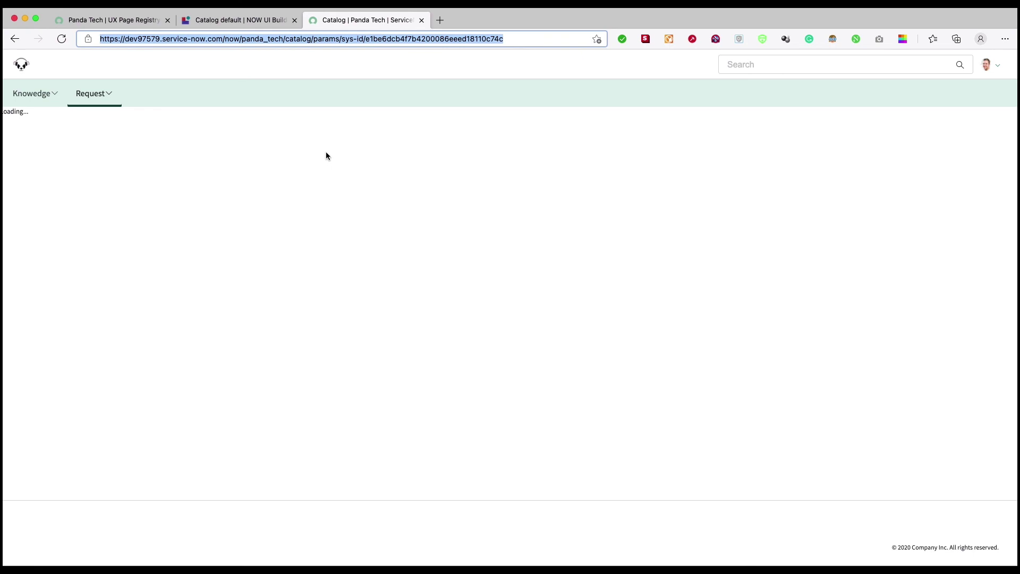
click(343, 160)
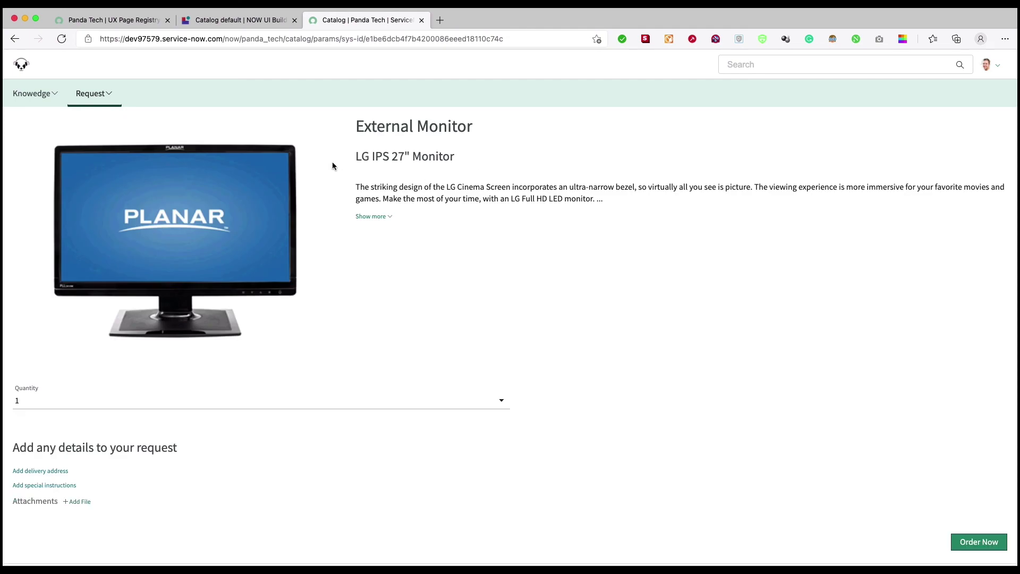
scroll(334, 165, down, 2)
scroll(334, 160, up, 2)
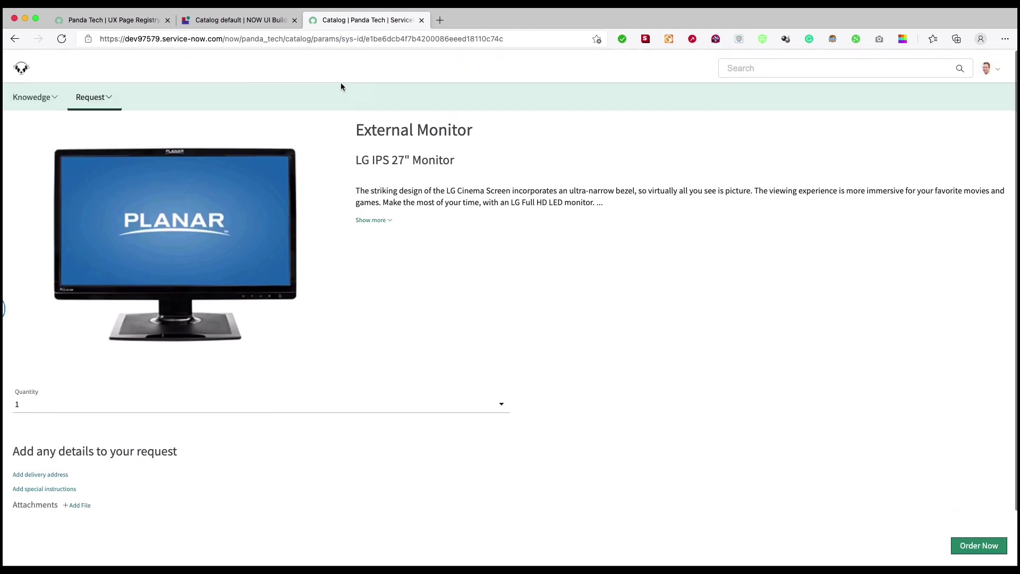
mouse_move(364, 39)
mouse_down()
mouse_move(431, 40)
mouse_move(451, 107)
mouse_up()
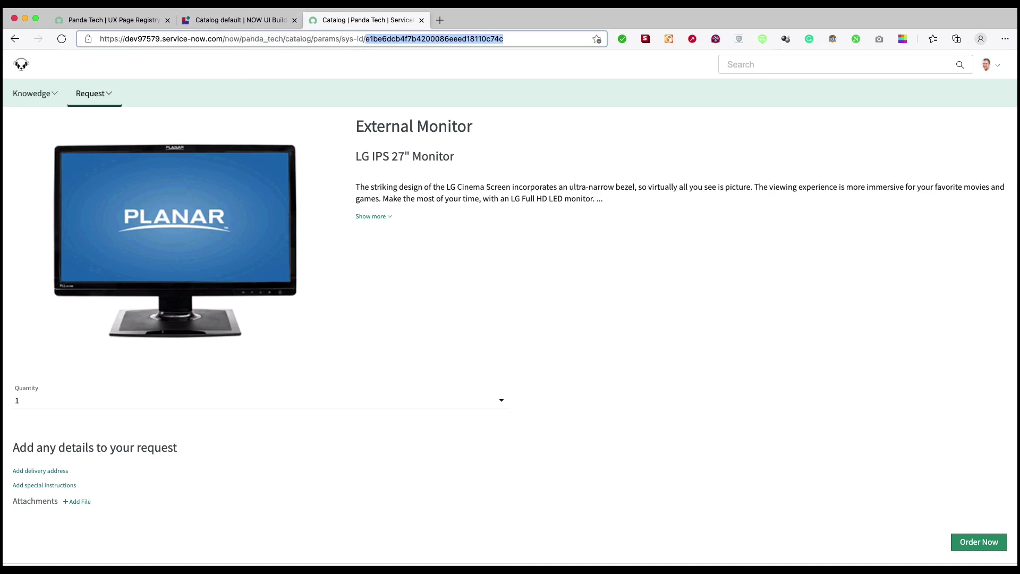
key(super+Tab)
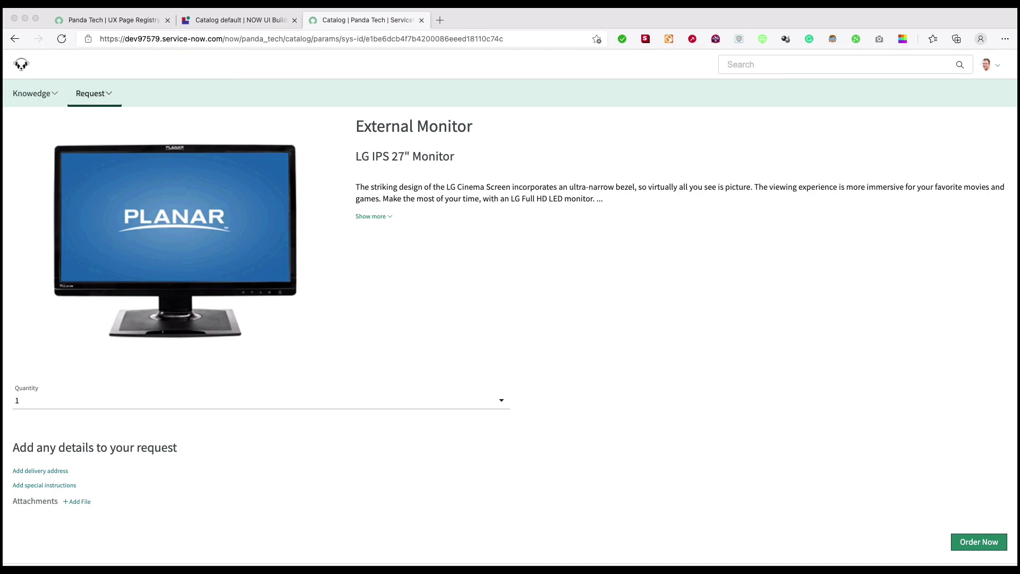